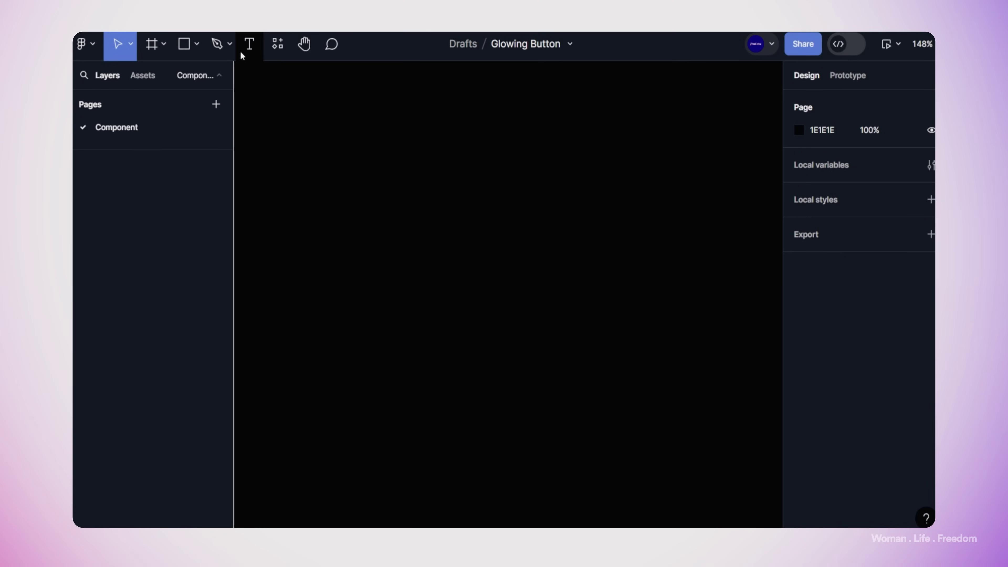
Step: Switch to the Text tool on the toolbar
click(242, 48)
Step: Add a text layer reading 'Placeholder' on the canvas
click(485, 268)
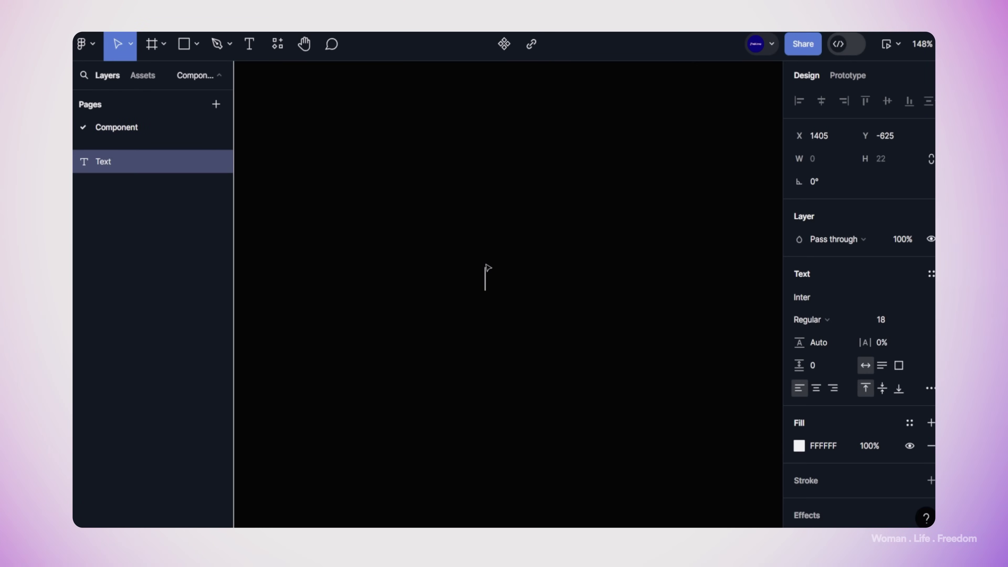
text(Plac)
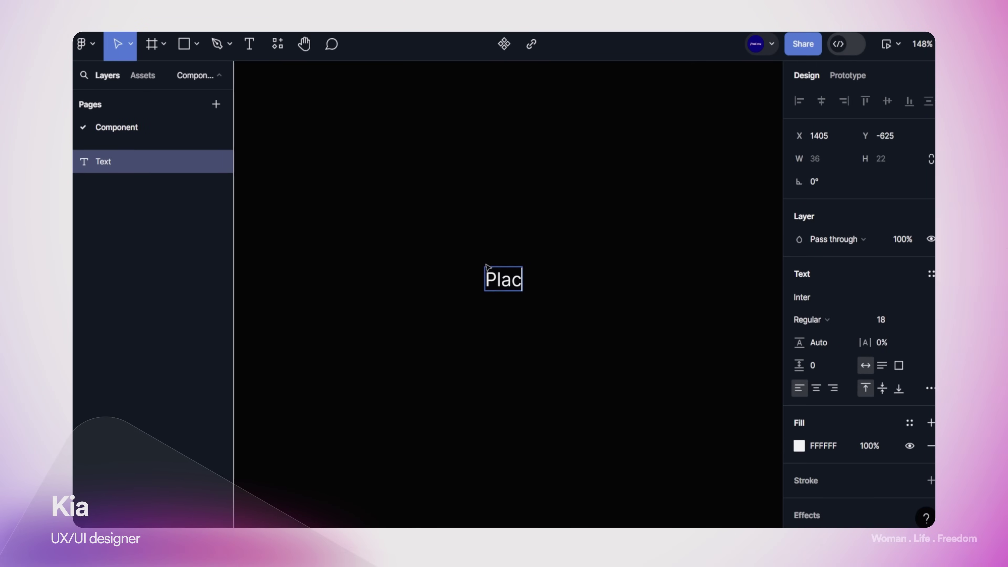
text(eholder)
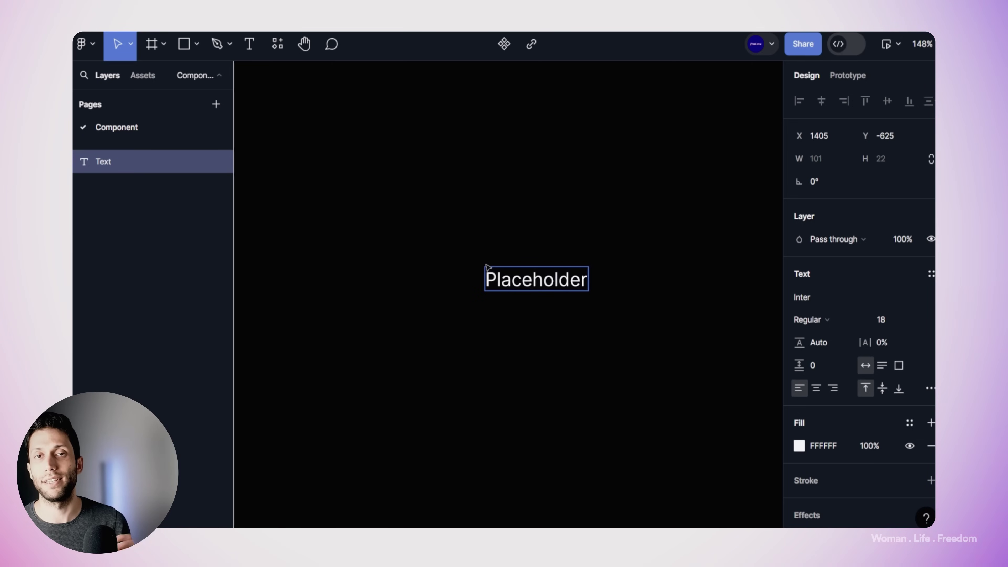
key(Escape)
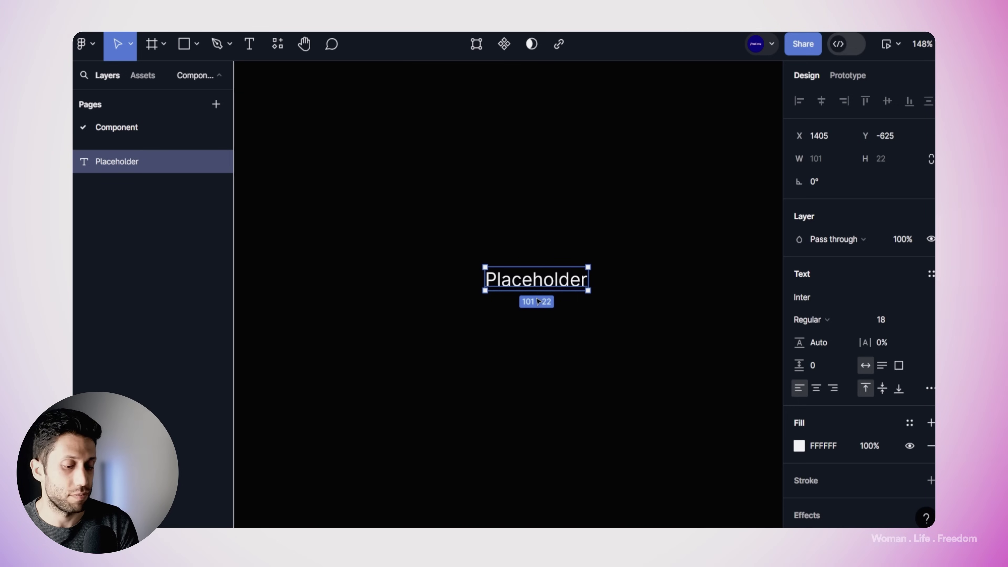
Step: Wrap the Placeholder text in an auto-layout frame with 19 horizontal and 12 vertical padding
key(shift+a)
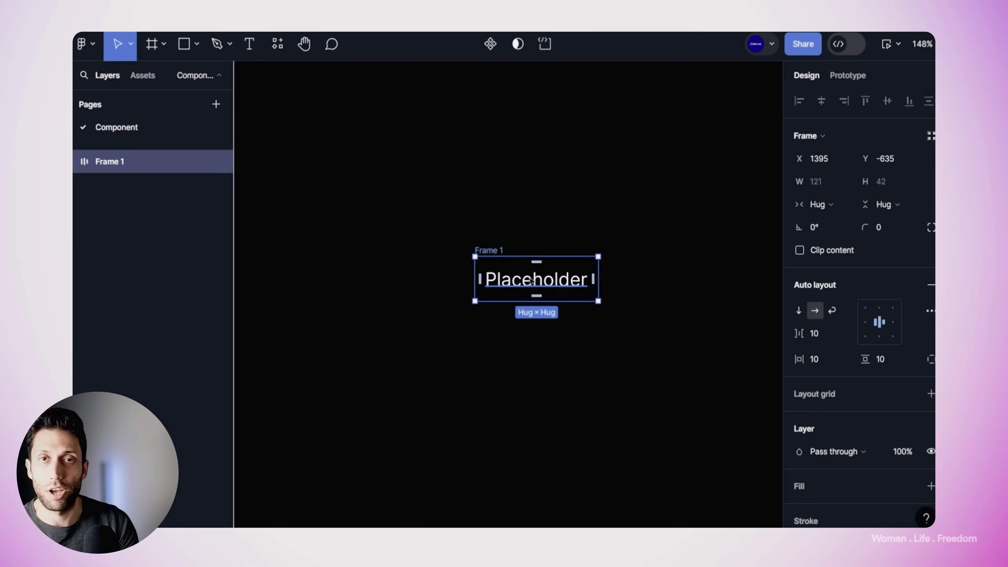
drag(593, 278, 613, 278)
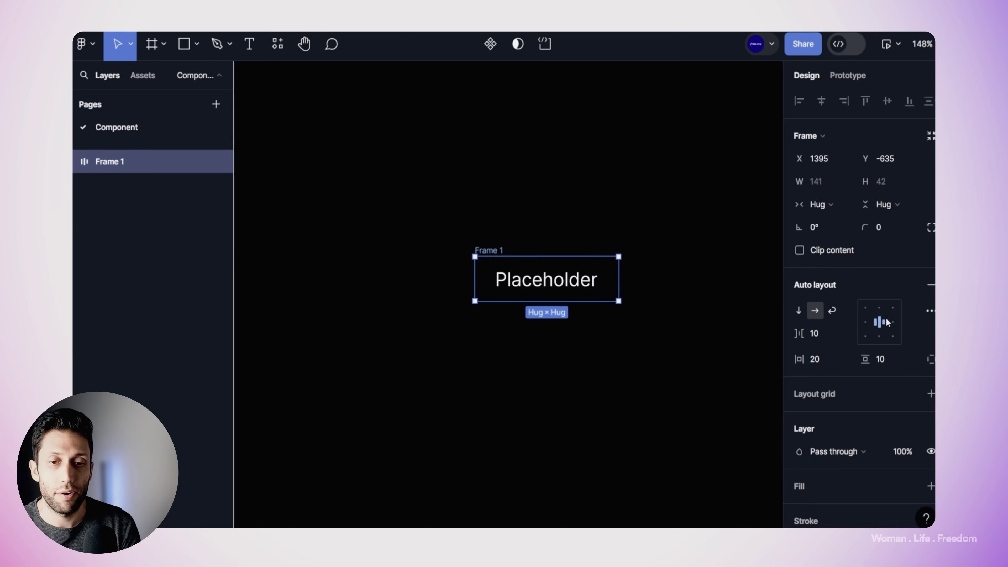
mouse_move(799, 359)
mouse_down()
mouse_move(811, 359)
mouse_move(798, 359)
mouse_up()
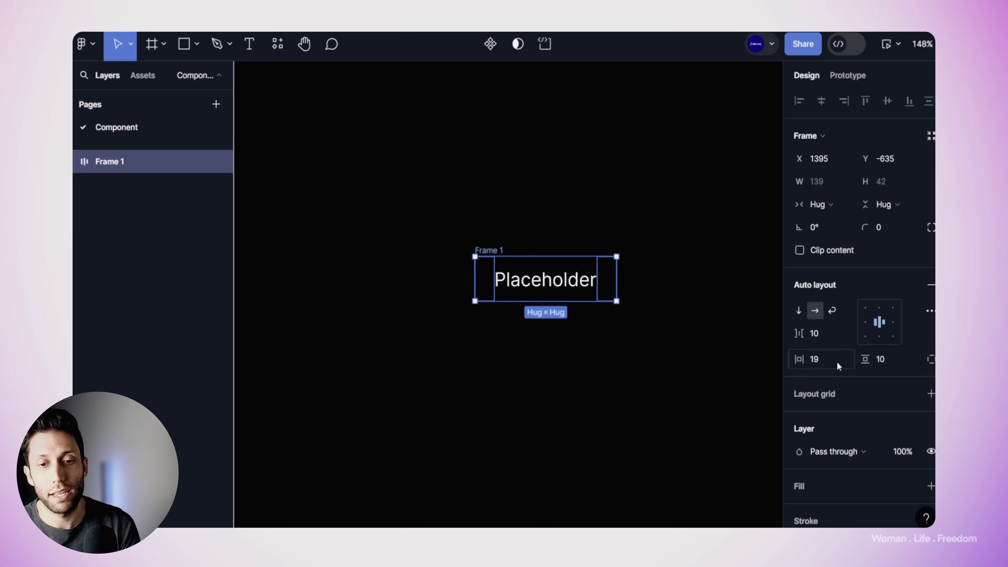
mouse_move(868, 358)
mouse_down()
mouse_move(889, 359)
mouse_move(870, 359)
mouse_up()
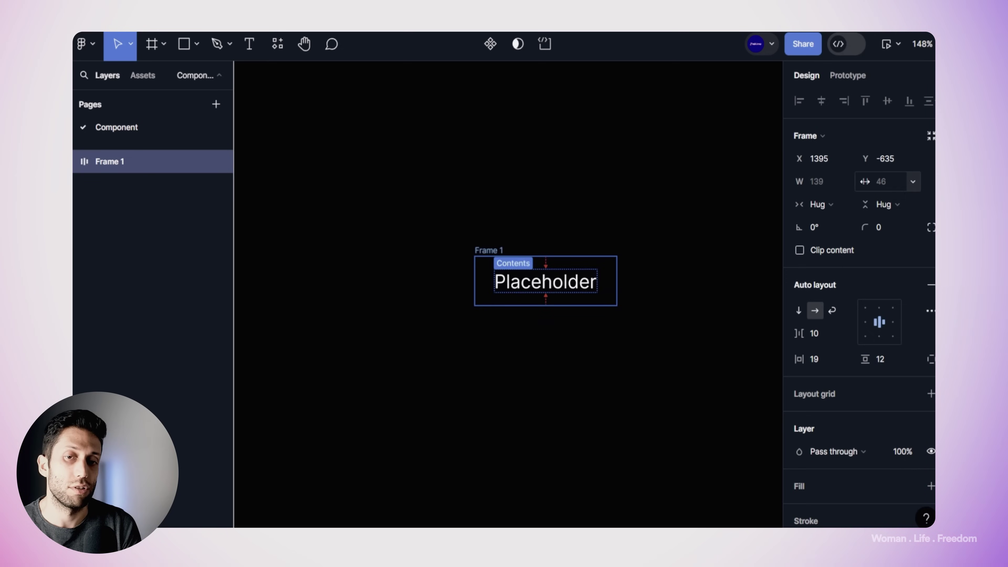
Step: Test the frame's hugging by retyping the label, then undo back to 'Placeholder'
click(825, 205)
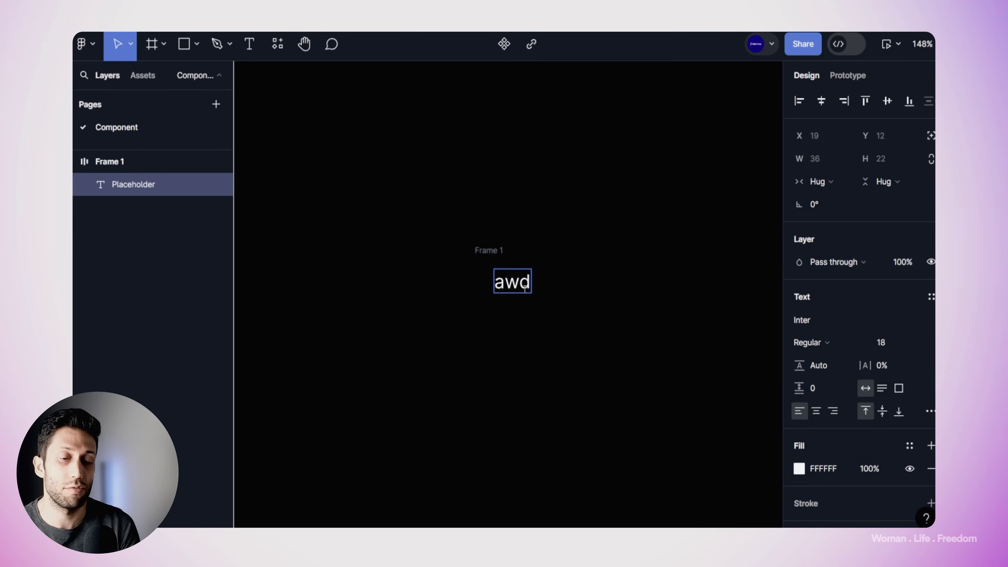
key(ctrl+a)
text(adsdsfdsfsdf)
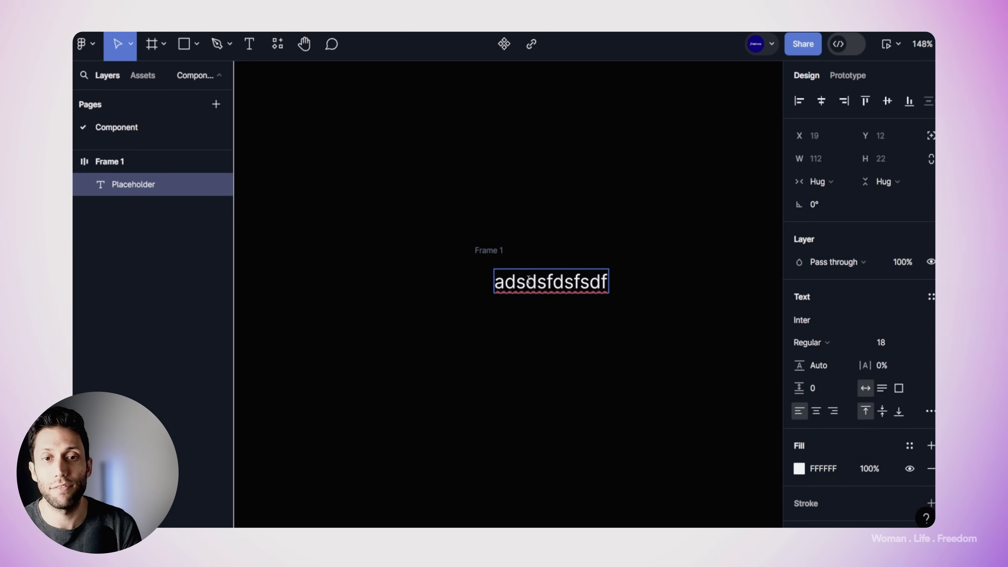
key(Escape)
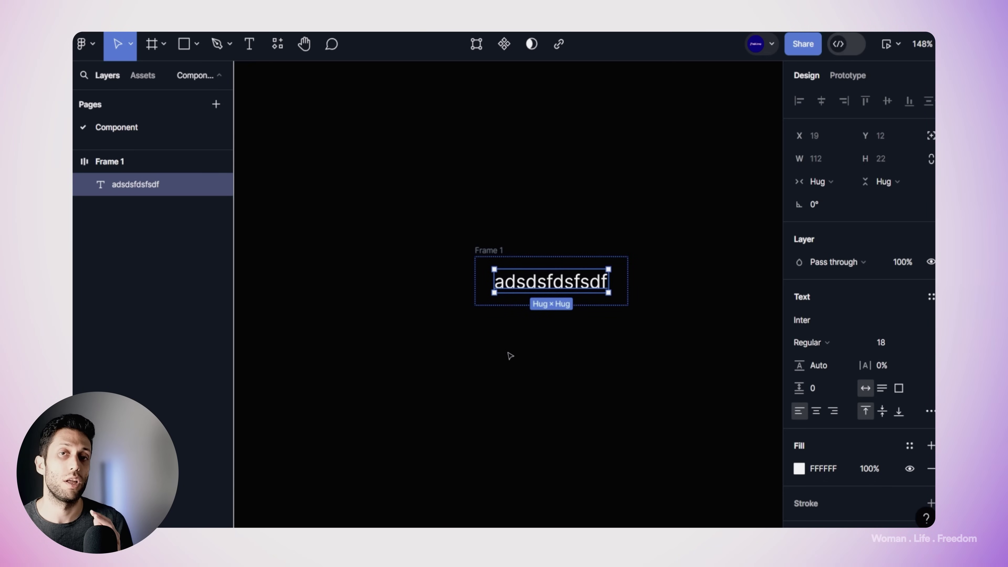
key(ctrl+z)
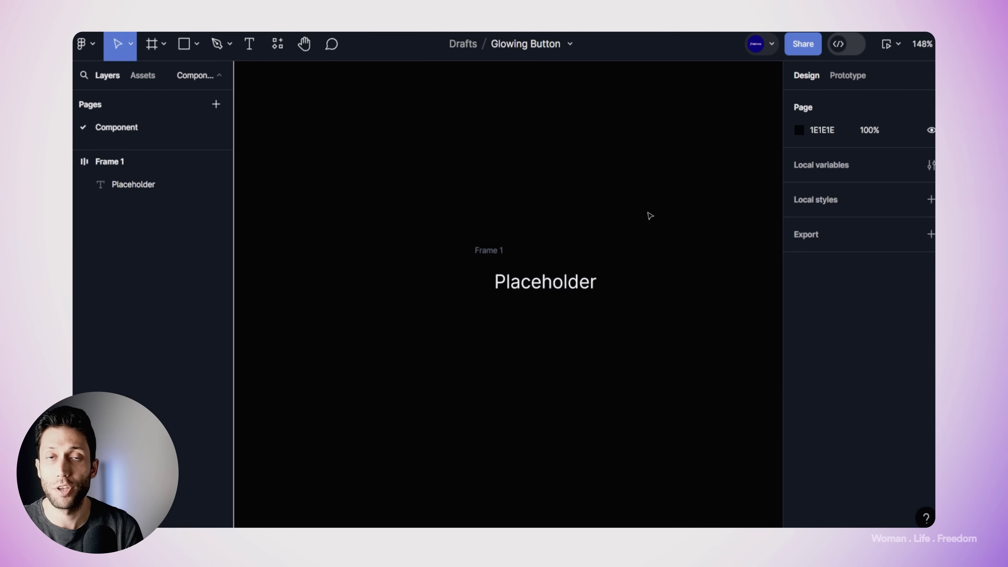
Step: Give Frame 1 a dark navy 02031C fill
click(487, 254)
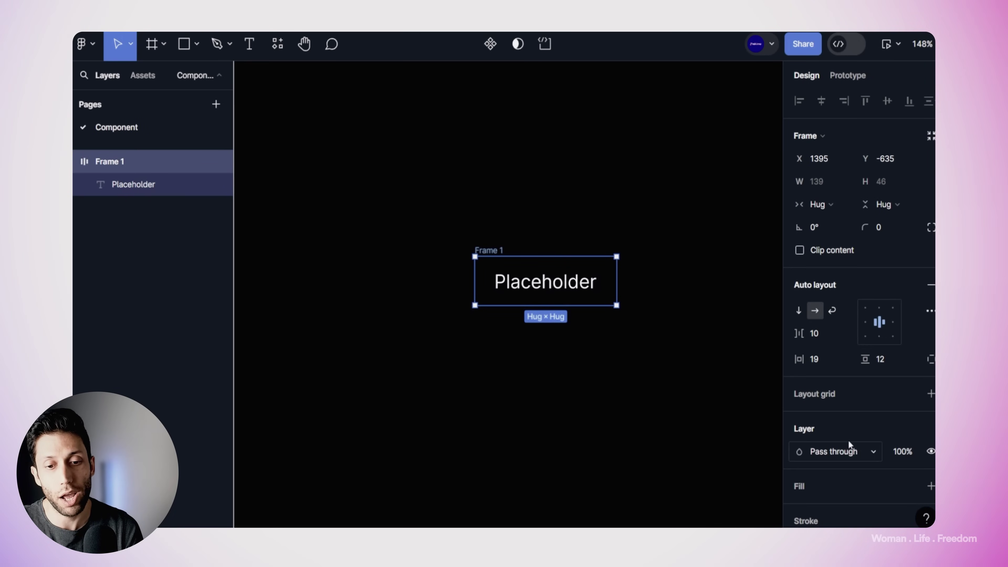
scroll(823, 404, down, 3)
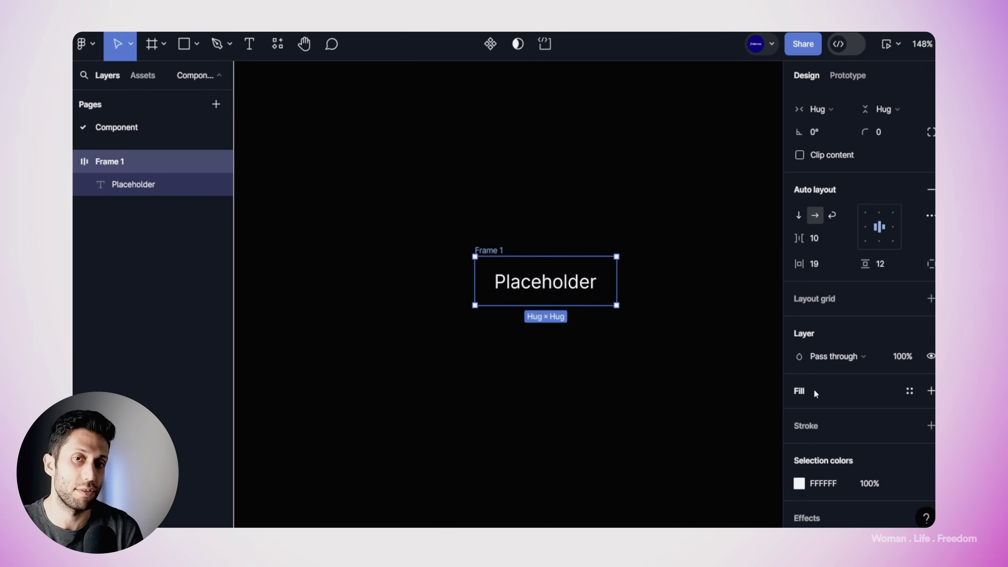
click(930, 390)
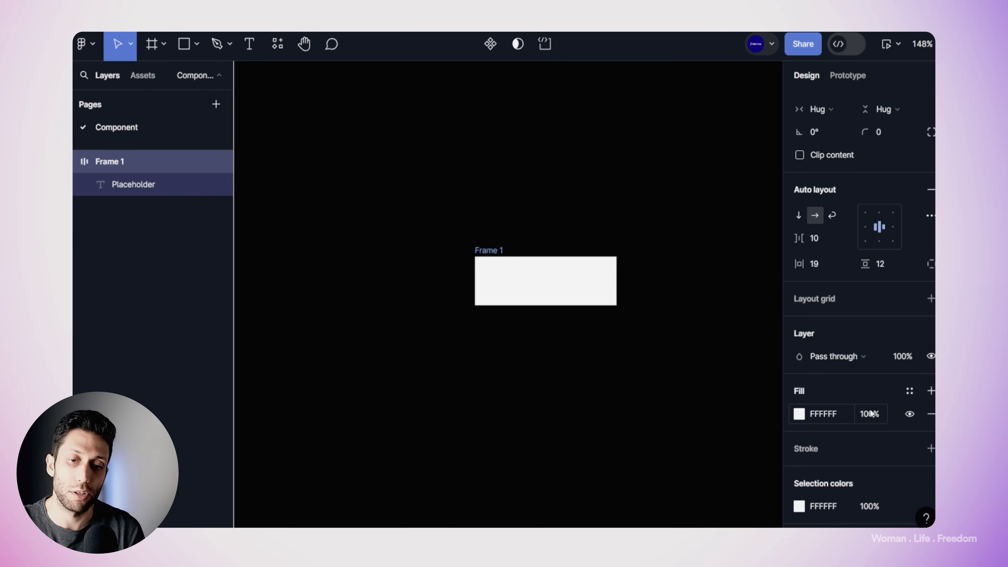
click(798, 415)
drag(725, 360, 731, 361)
drag(749, 314, 770, 329)
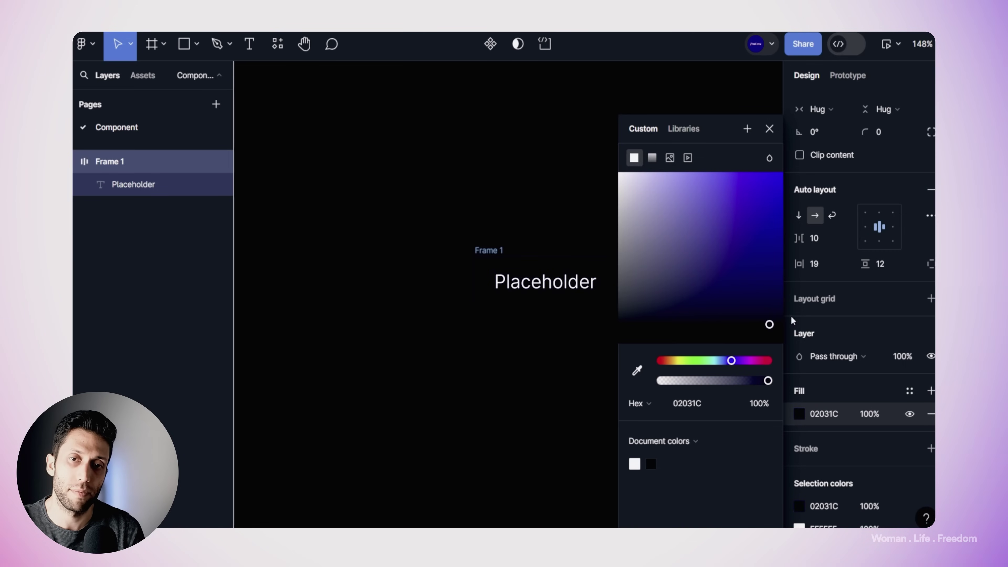
Step: Round Frame 1's corners to a radius of 33
click(817, 109)
click(818, 109)
mouse_move(865, 133)
mouse_down()
mouse_move(899, 143)
mouse_move(102, 147)
mouse_move(439, 191)
mouse_move(876, 139)
mouse_up()
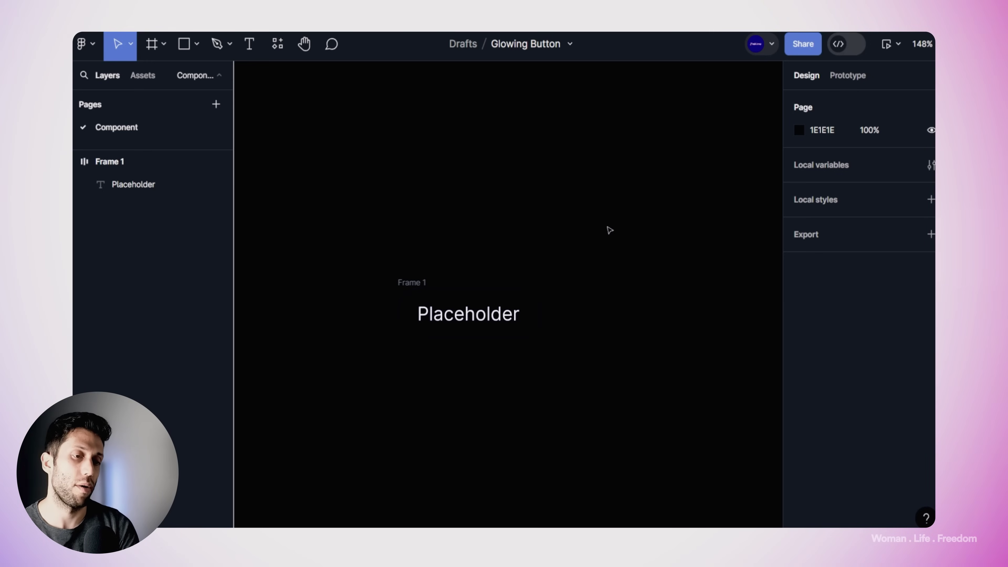
click(427, 283)
Step: Add a 2 px bright blue 0A6CFF stroke to Frame 1 and make it a linear gradient
scroll(861, 388, down, 4)
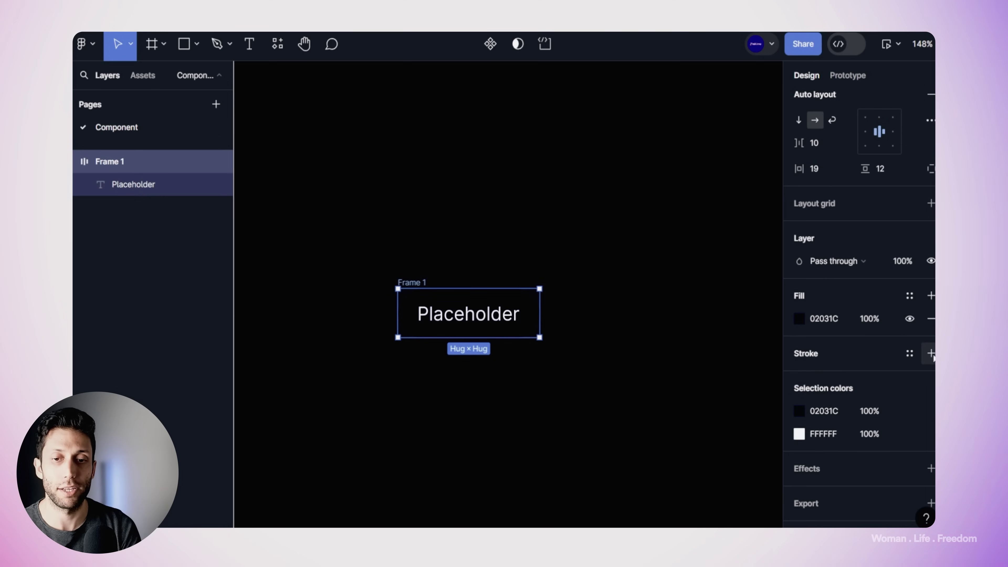
click(930, 353)
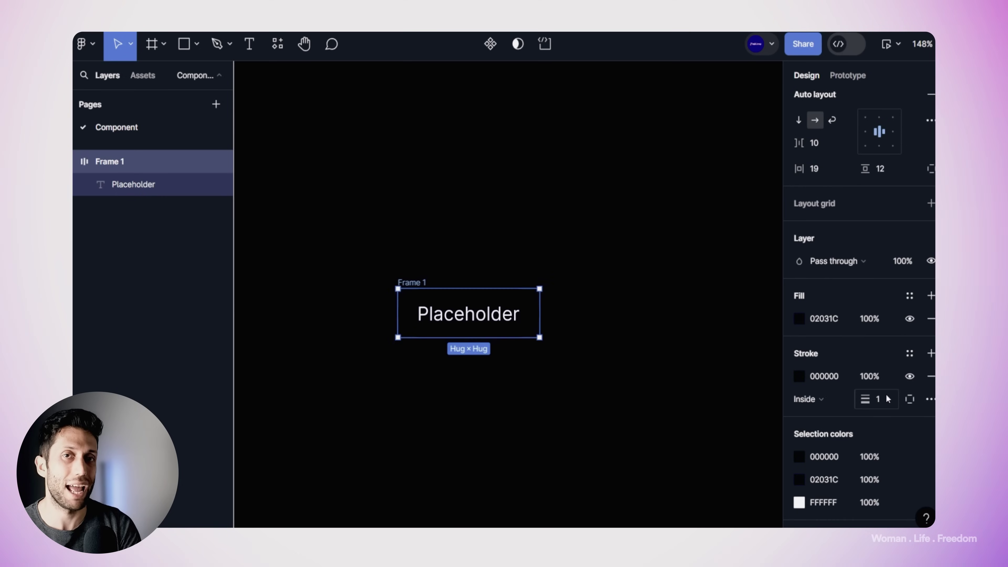
click(883, 403)
text(2)
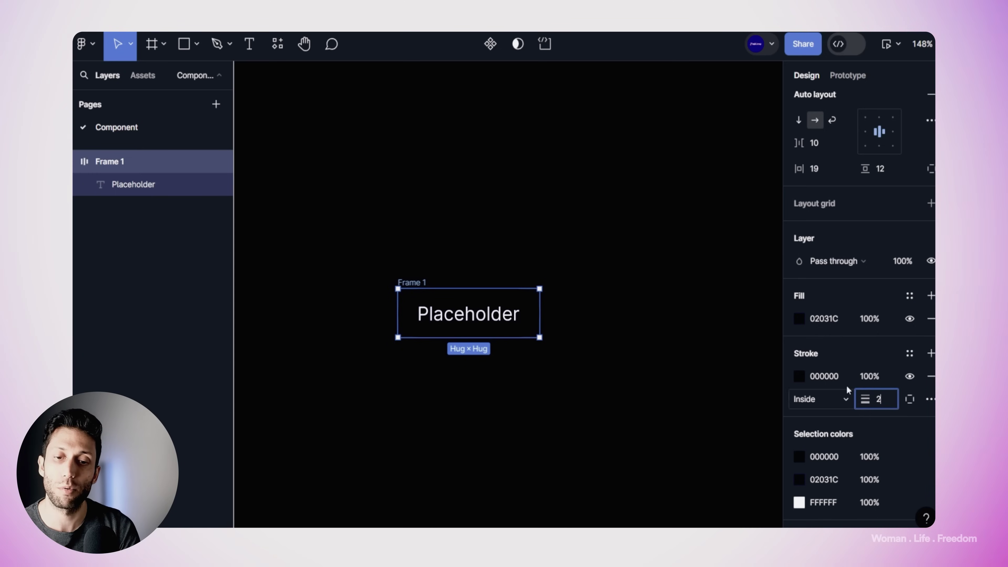
click(799, 375)
click(723, 360)
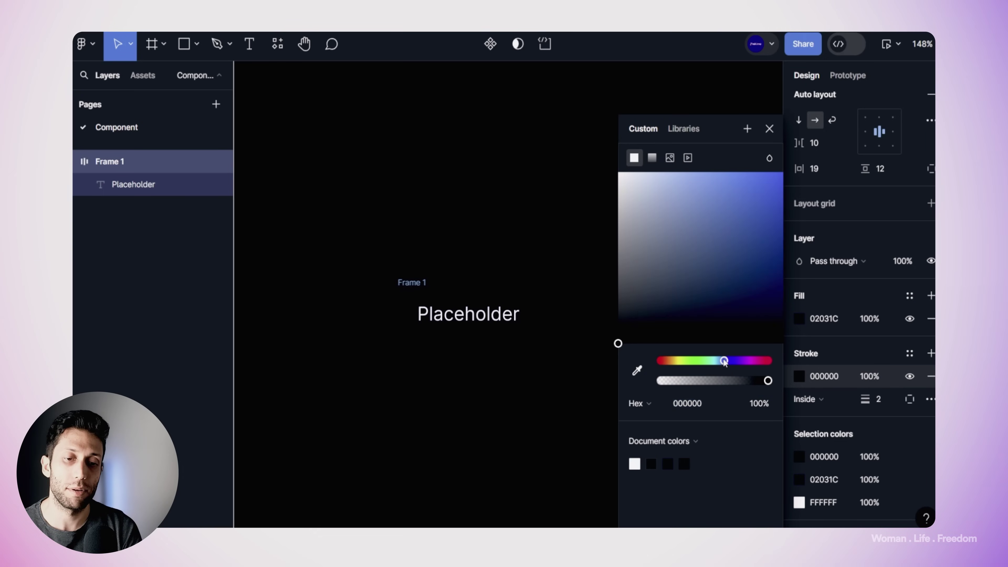
drag(724, 274, 776, 172)
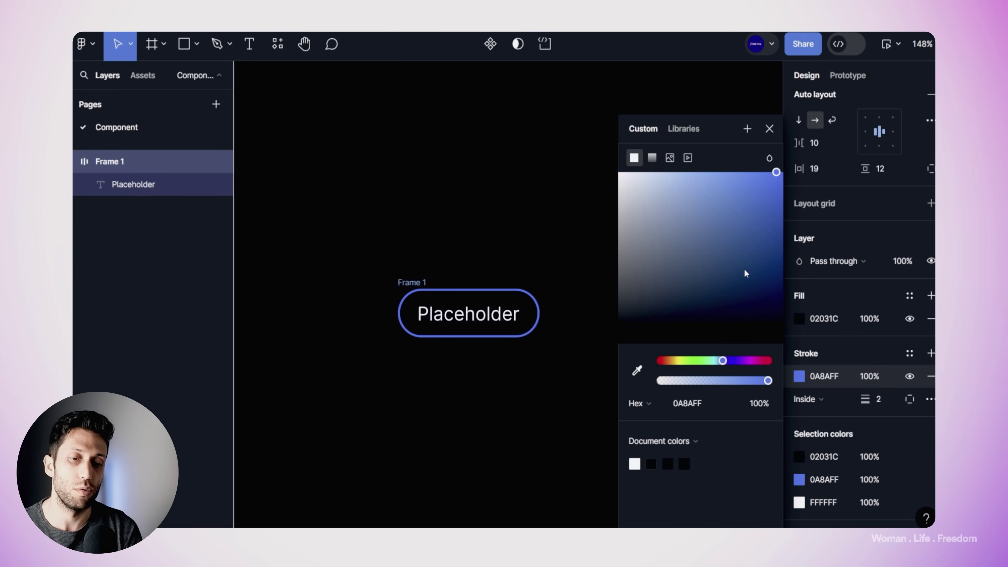
click(727, 360)
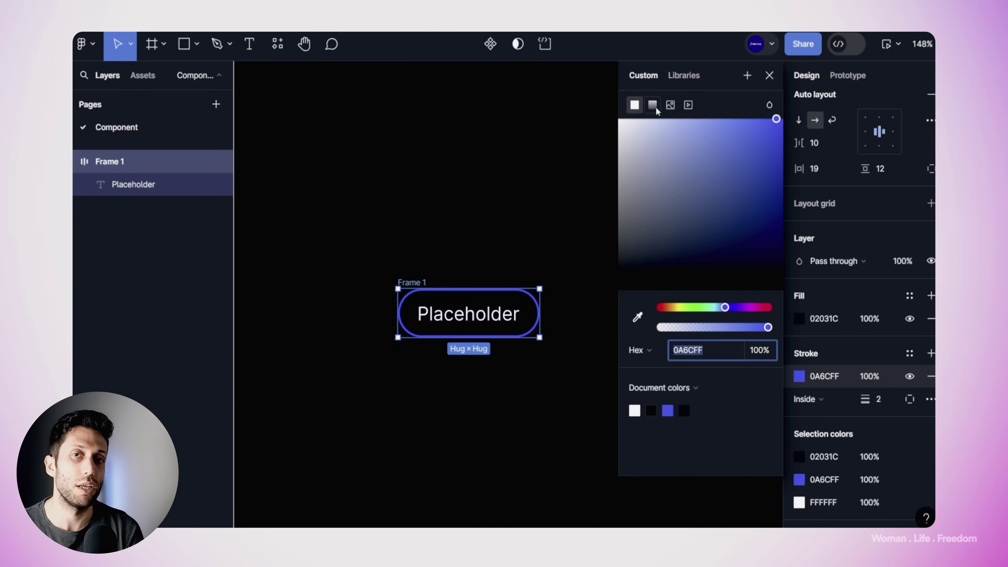
click(653, 105)
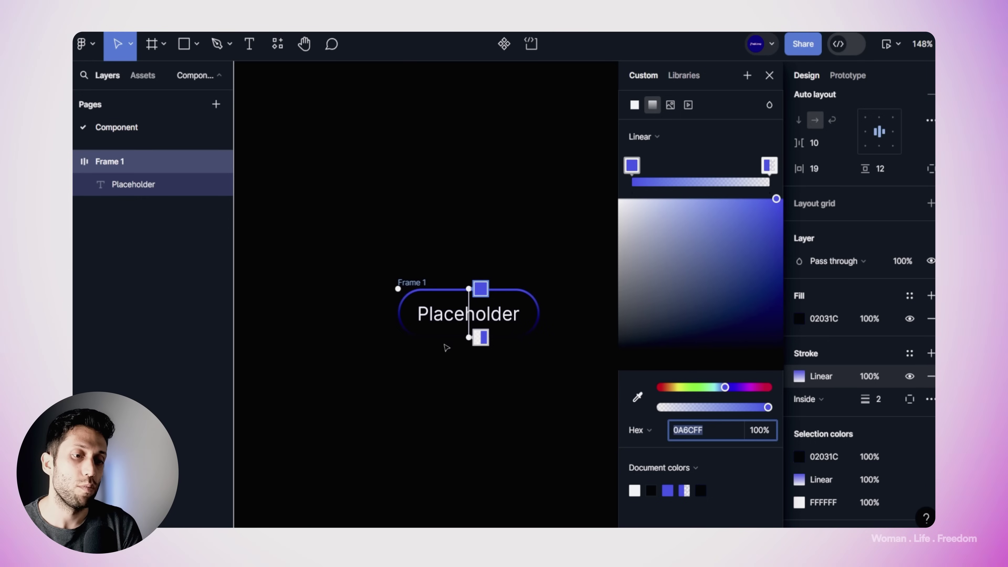
Step: Shorten the stroke gradient so the blue fades to 0% by mid-height
drag(468, 338, 469, 314)
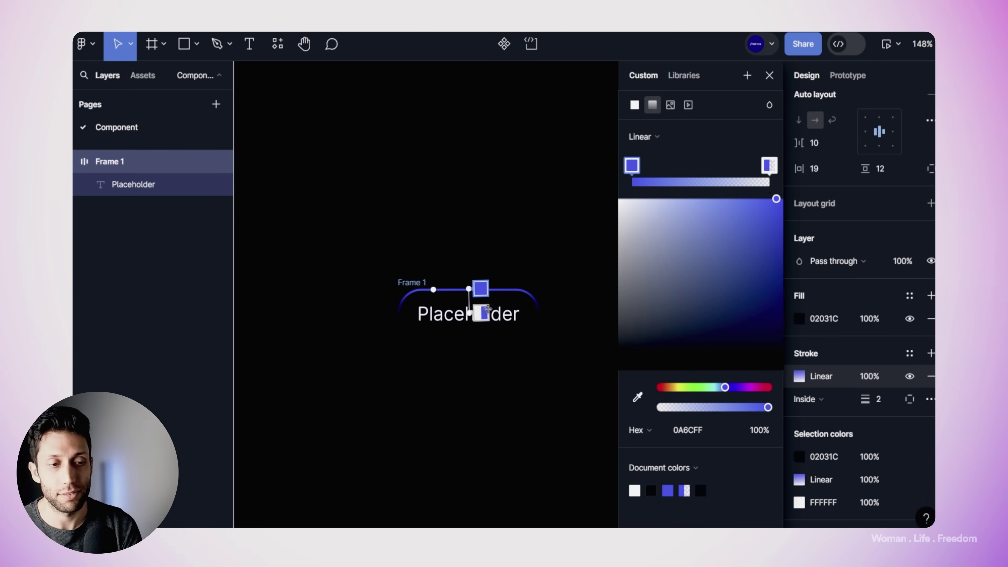
click(483, 312)
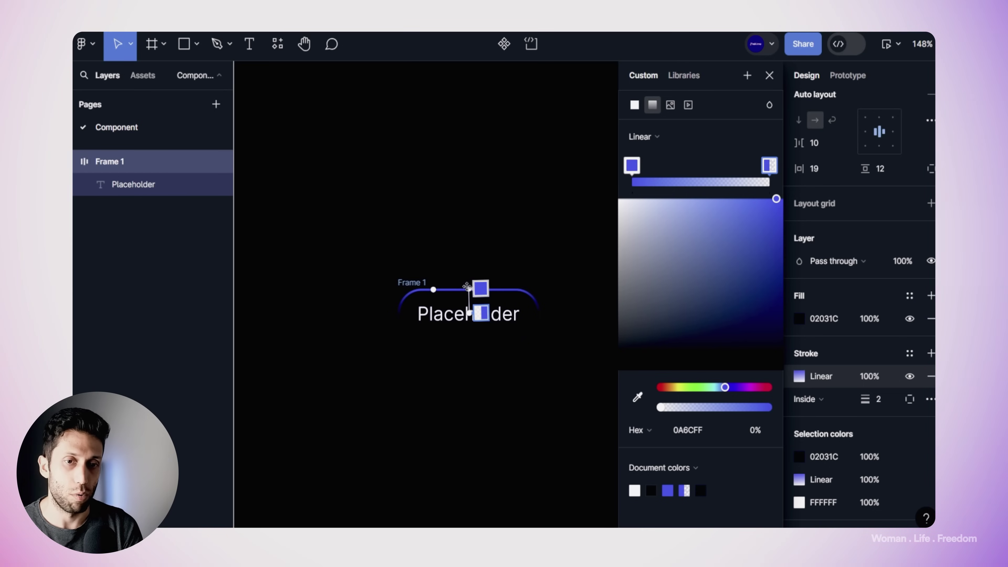
click(431, 282)
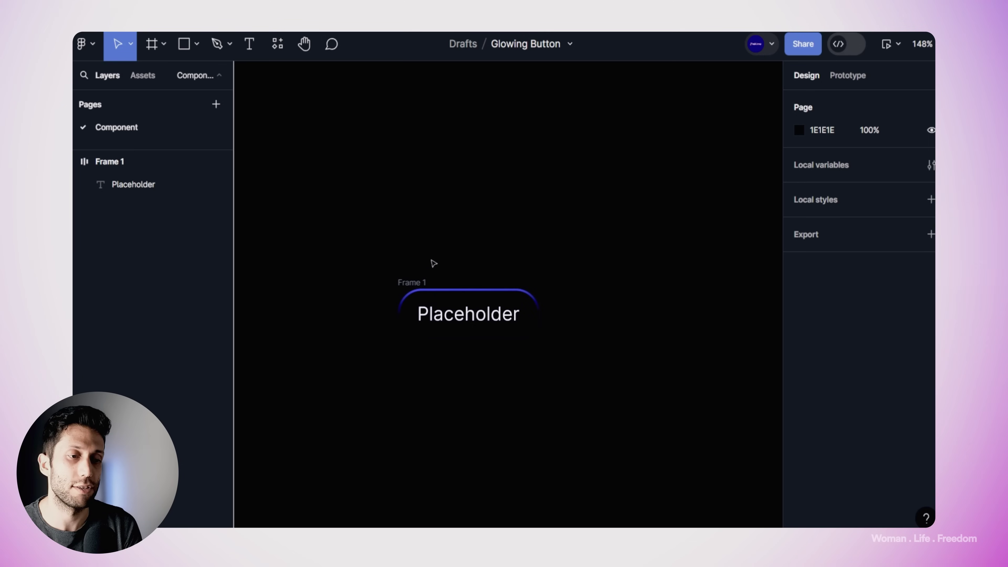
Step: Add a drop shadow to Frame 1 and colour it bright blue 0B41FF
click(423, 291)
scroll(909, 393, down, 5)
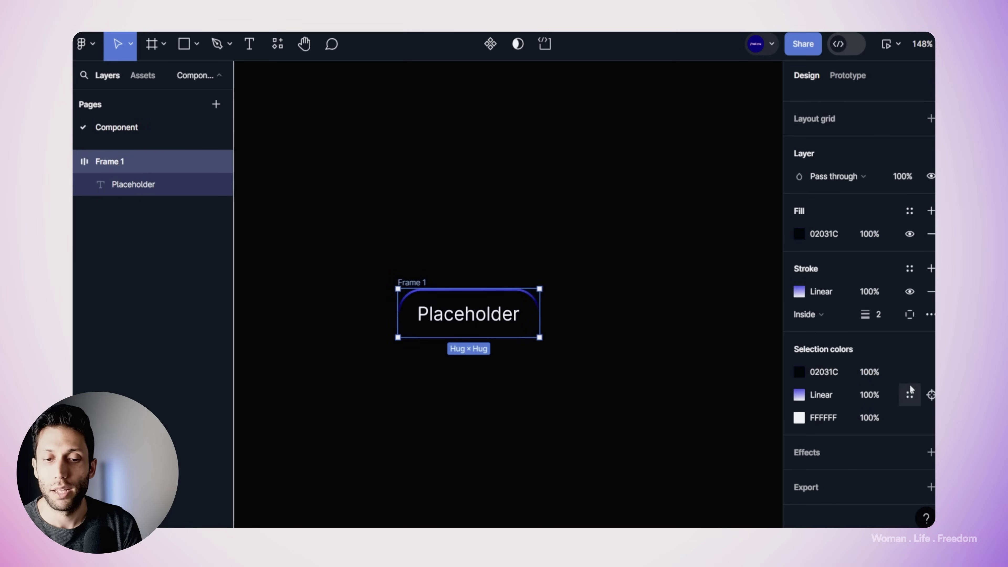
click(931, 453)
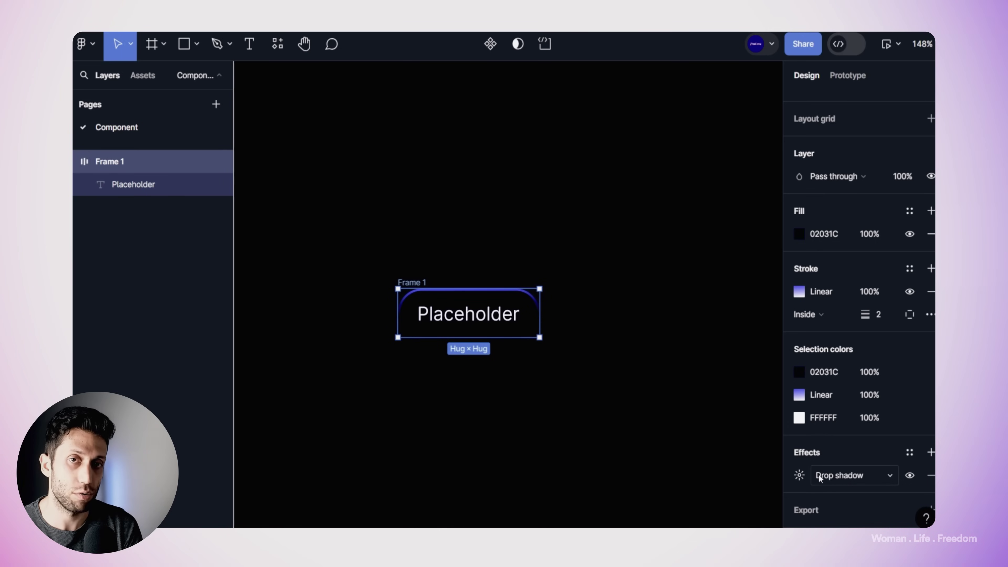
click(800, 475)
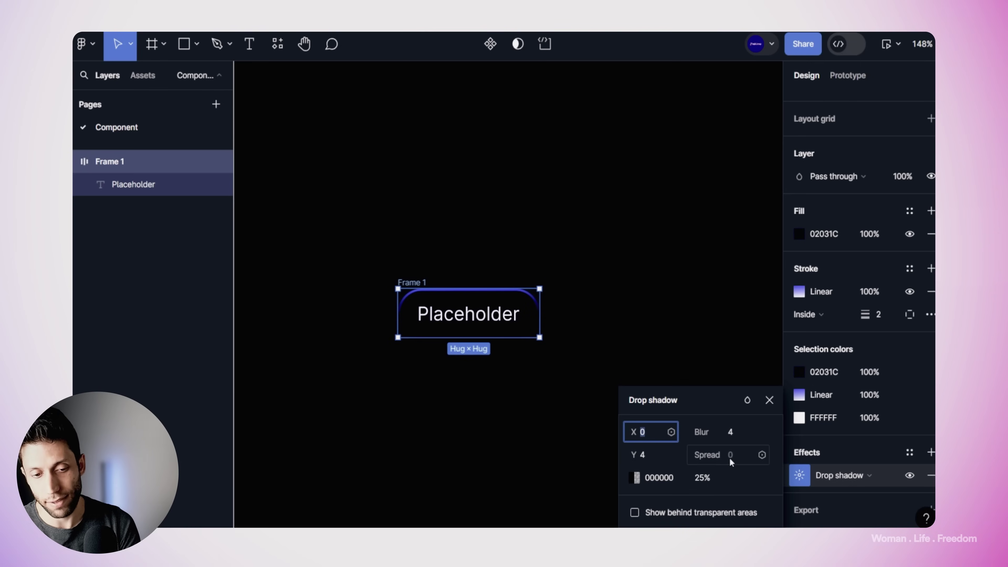
click(635, 477)
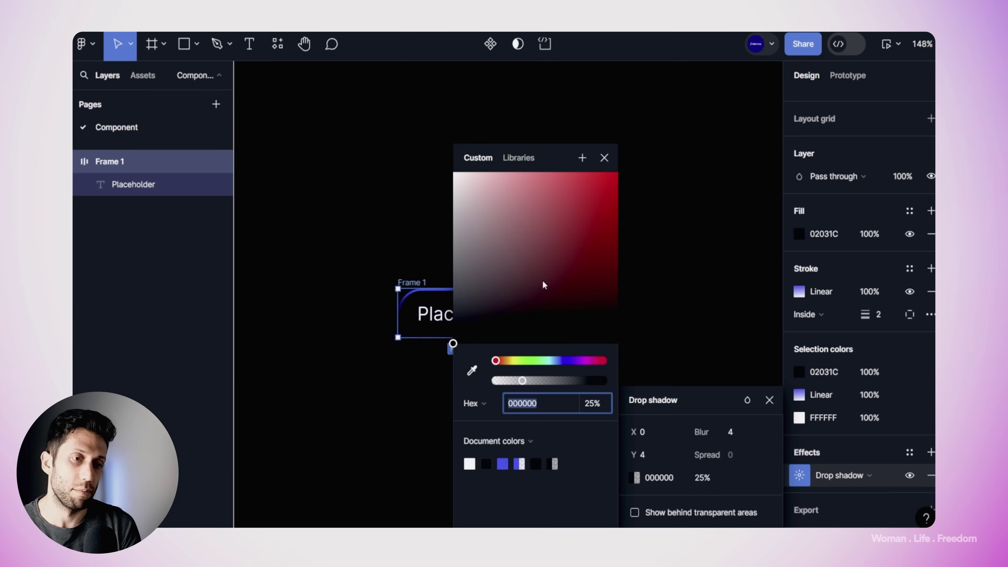
drag(550, 359, 563, 360)
drag(576, 261, 611, 175)
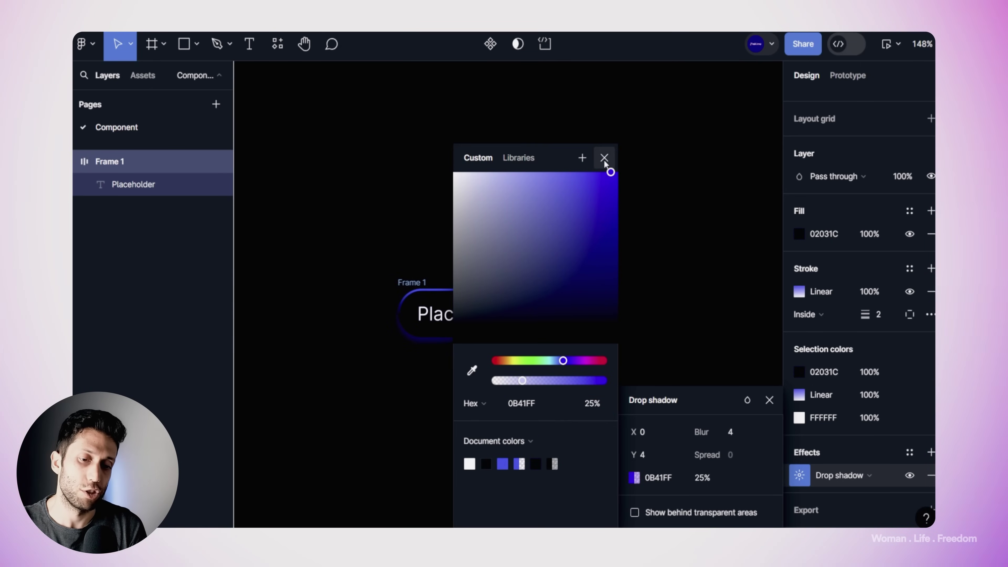
click(604, 158)
Step: Set the shadow to Y 0, blur 6.5 and 100% opacity for an even glow
click(652, 454)
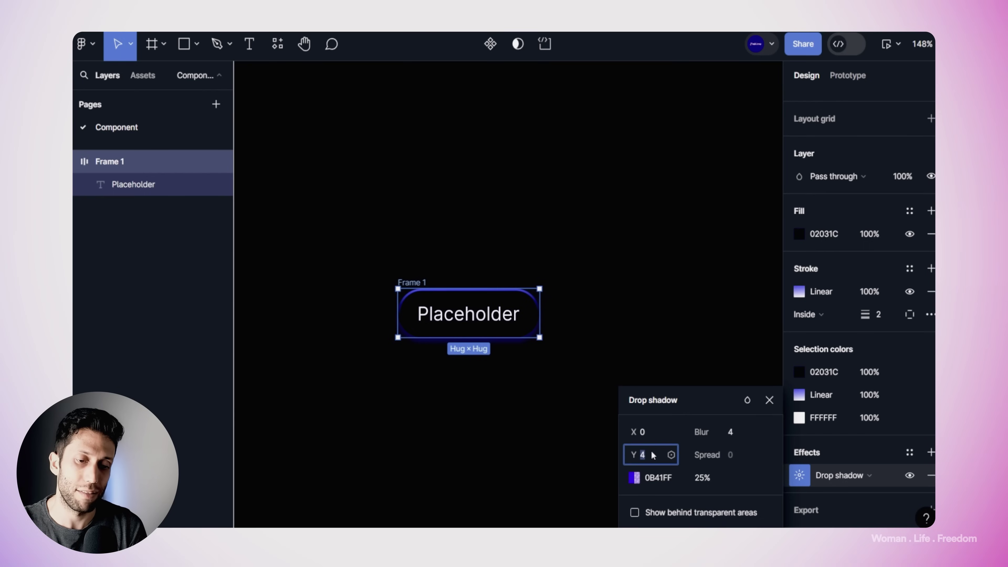
text(0)
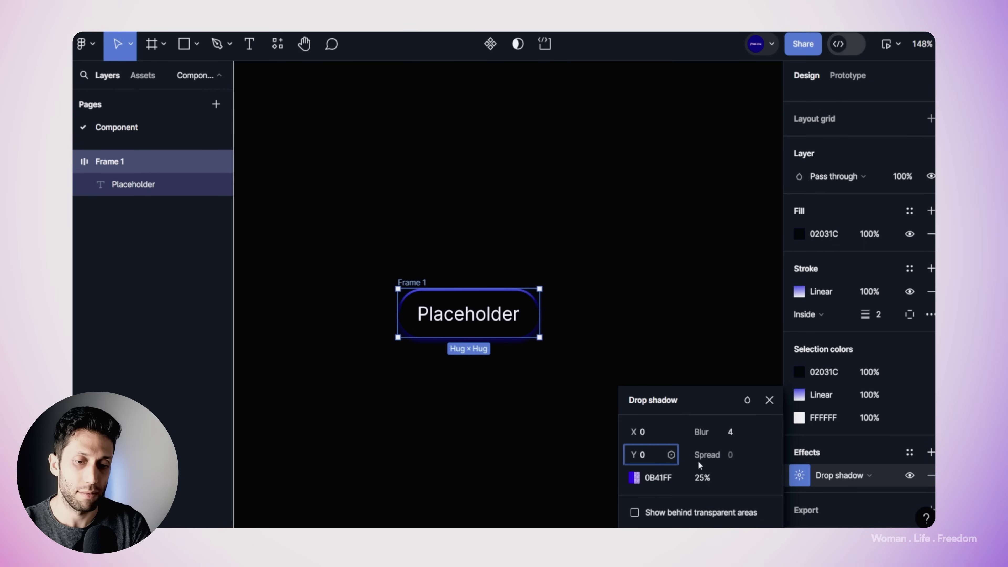
drag(702, 431, 735, 408)
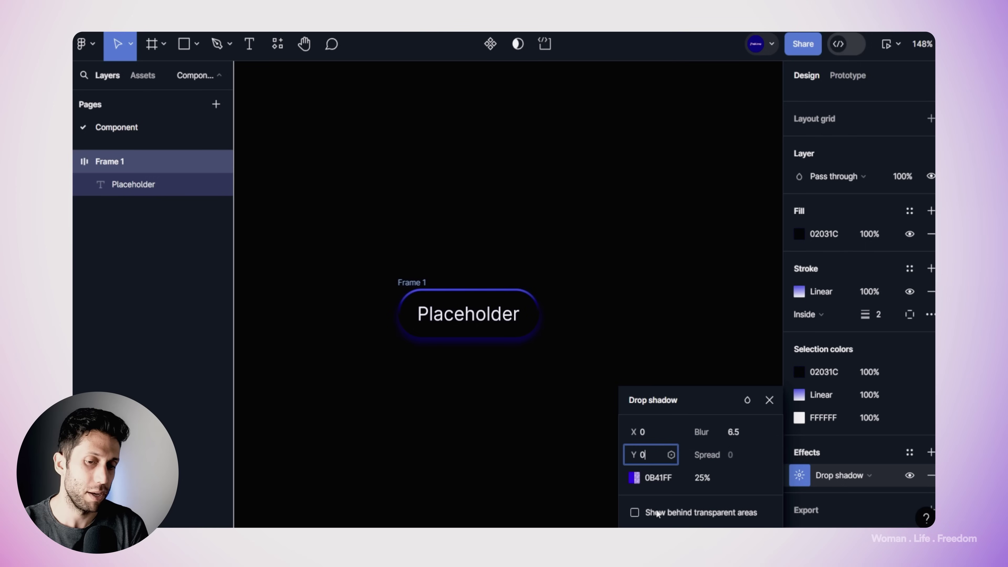
drag(694, 480, 897, 472)
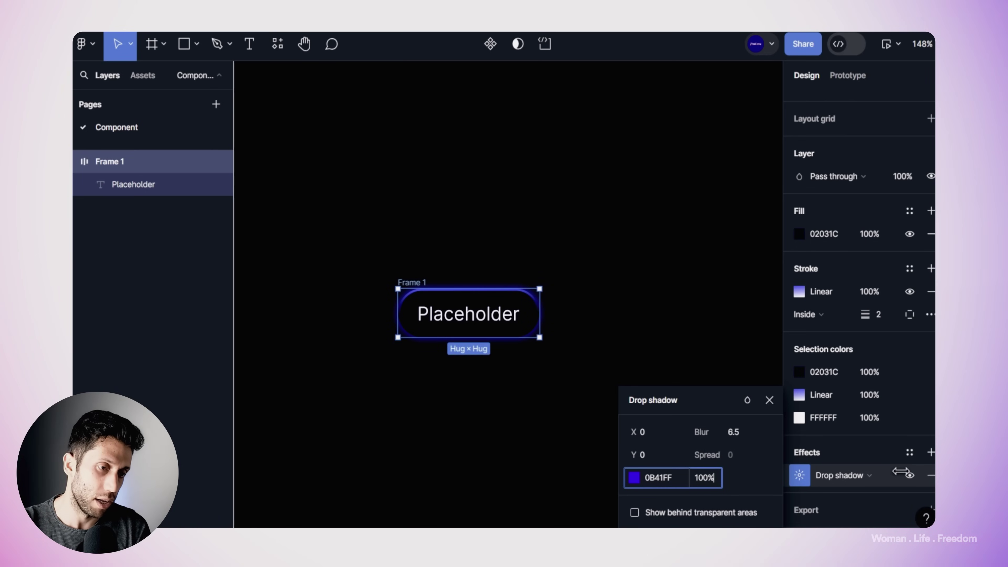
click(550, 224)
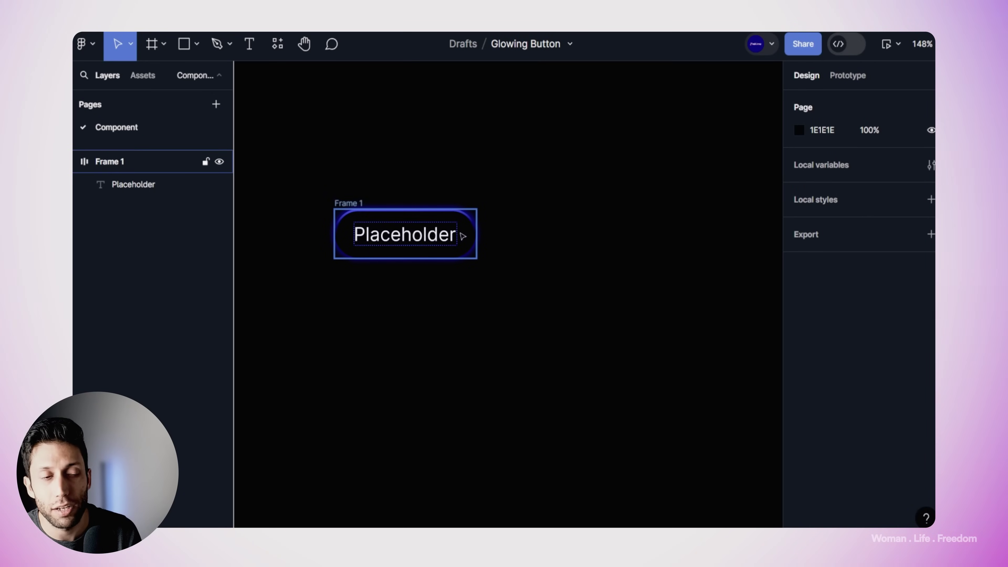
Step: Rename Frame 1 to 'Button / 1'
click(352, 208)
double_click(349, 203)
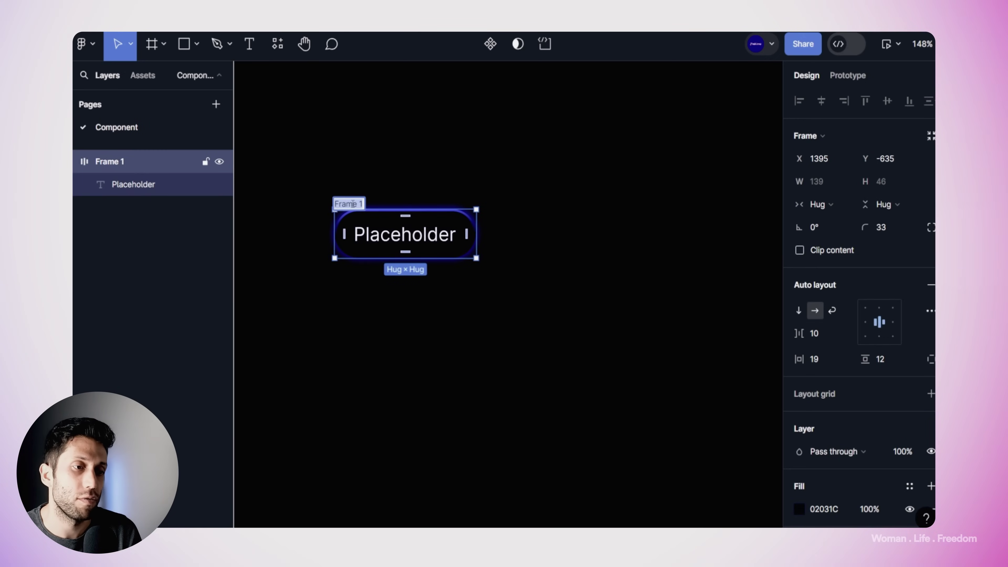
text(Butto)
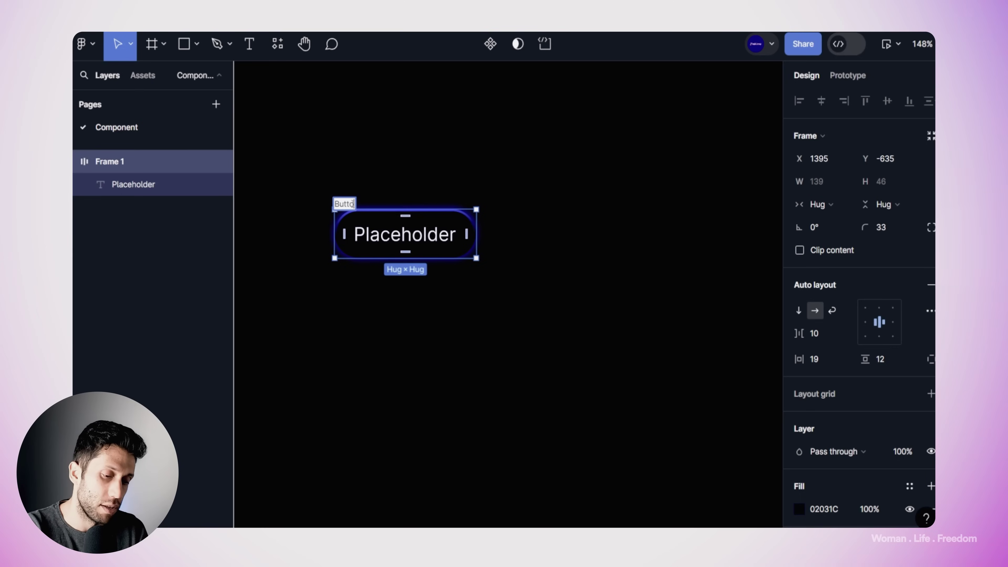
text(n / 1)
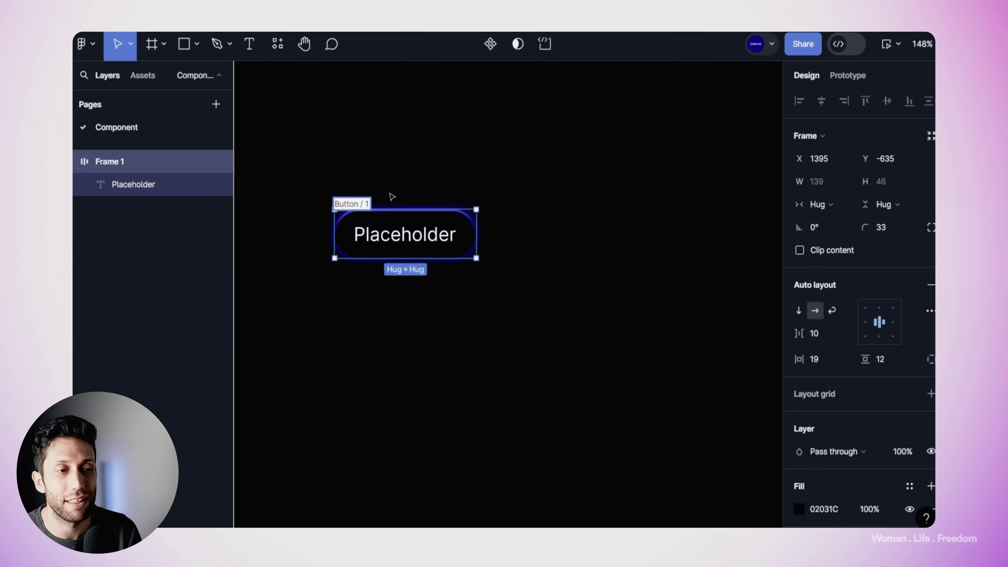
click(395, 196)
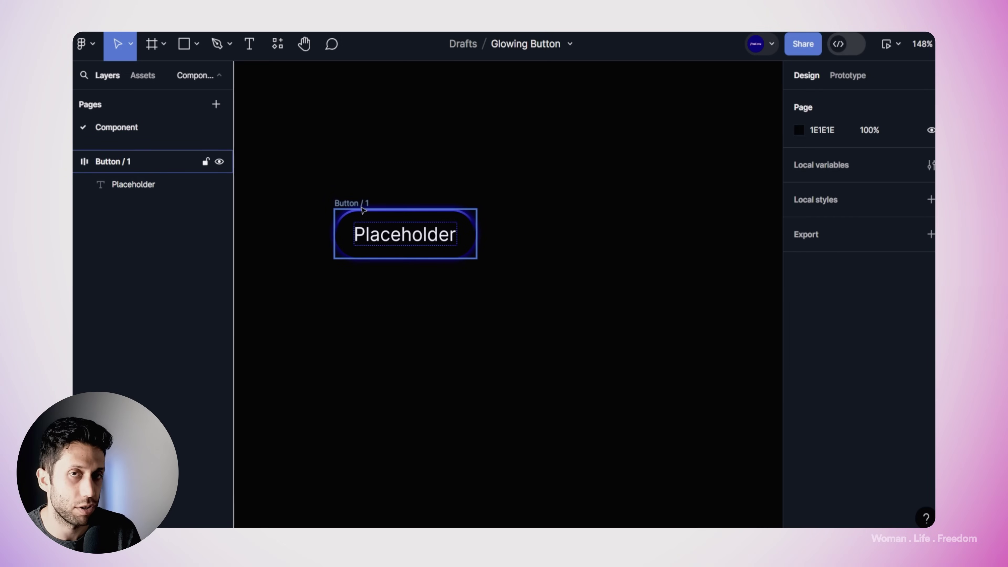
Step: Duplicate Button / 1 to the right as Button / 2 and rotate its stroke gradient diagonally
scroll(425, 186, right, 5)
click(279, 207)
drag(279, 207, 446, 233)
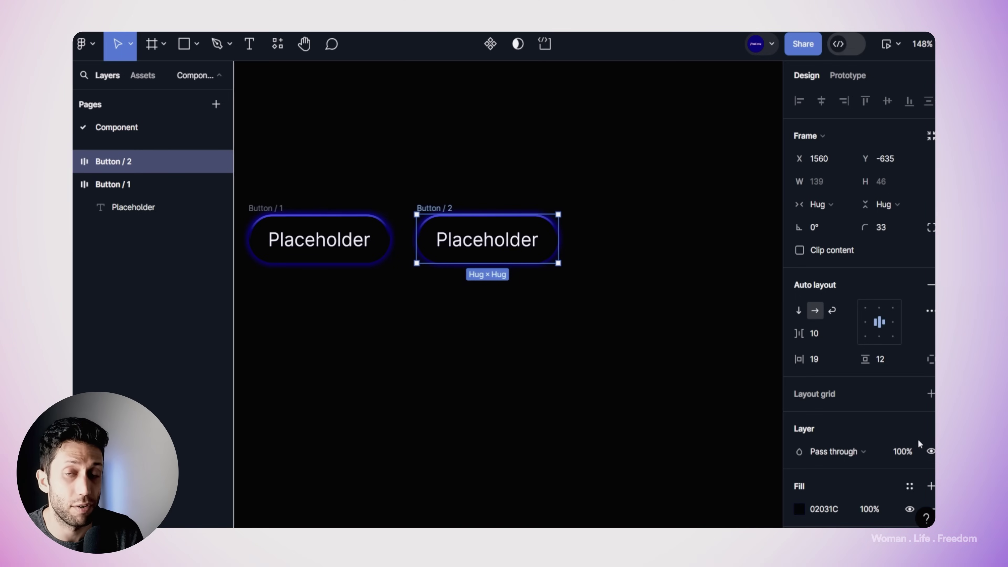
scroll(908, 432, down, 4)
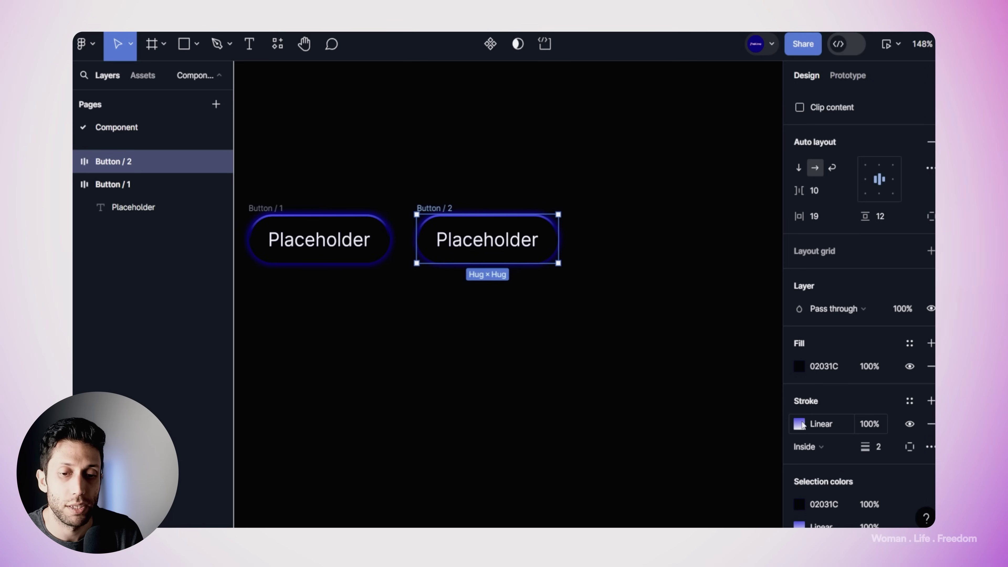
click(799, 424)
mouse_move(487, 215)
mouse_down()
mouse_move(555, 209)
mouse_move(558, 238)
mouse_up()
click(543, 307)
Step: Duplicate Button / 2 as Button / 3 and rotate its stroke gradient to a new angle
scroll(627, 176, up, 3)
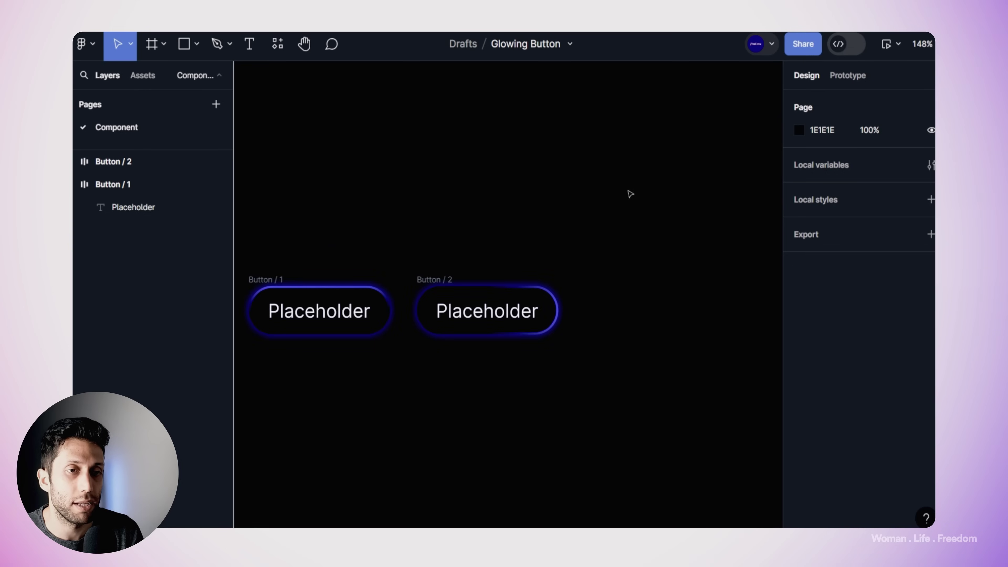
scroll(583, 195, right, 4)
click(341, 270)
alt+drag(353, 262, 498, 260)
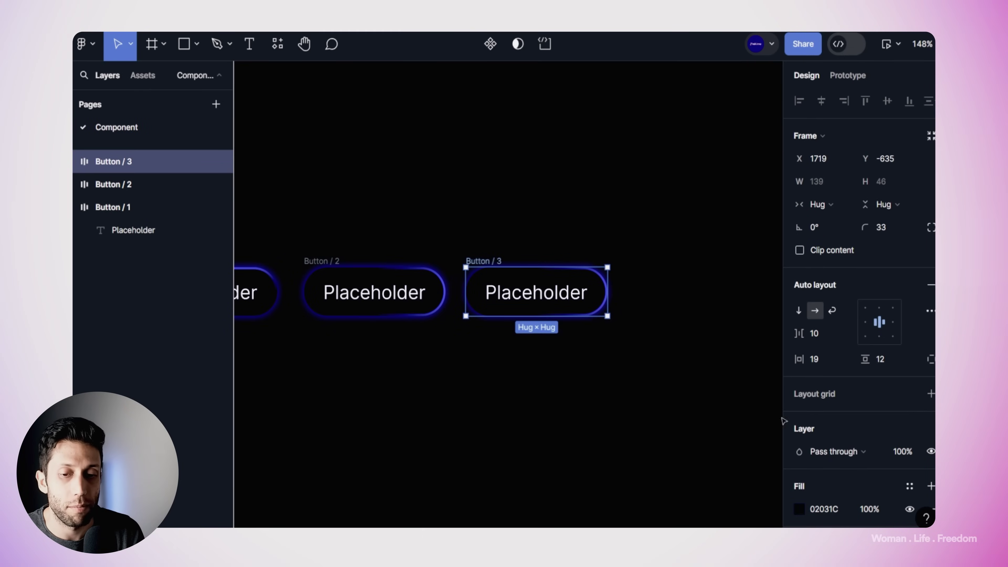
scroll(821, 472, down, 5)
click(799, 424)
mouse_move(607, 292)
mouse_down()
mouse_move(571, 313)
mouse_move(525, 316)
mouse_up()
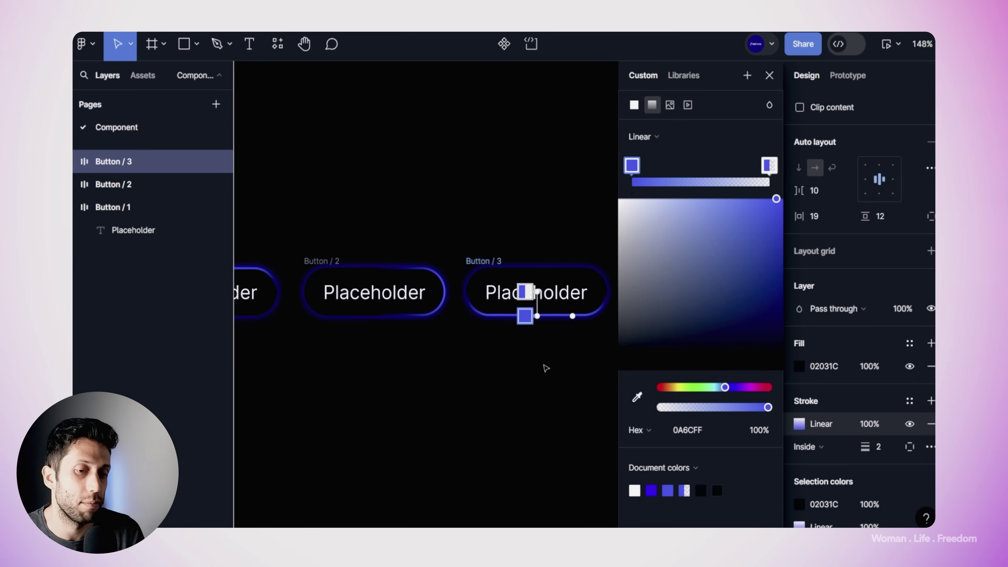
key(Escape)
key(Escape)
Step: Duplicate Button / 3 as Button / 4 with a horizontal stroke gradient
scroll(382, 222, right, 5)
drag(356, 227, 538, 227)
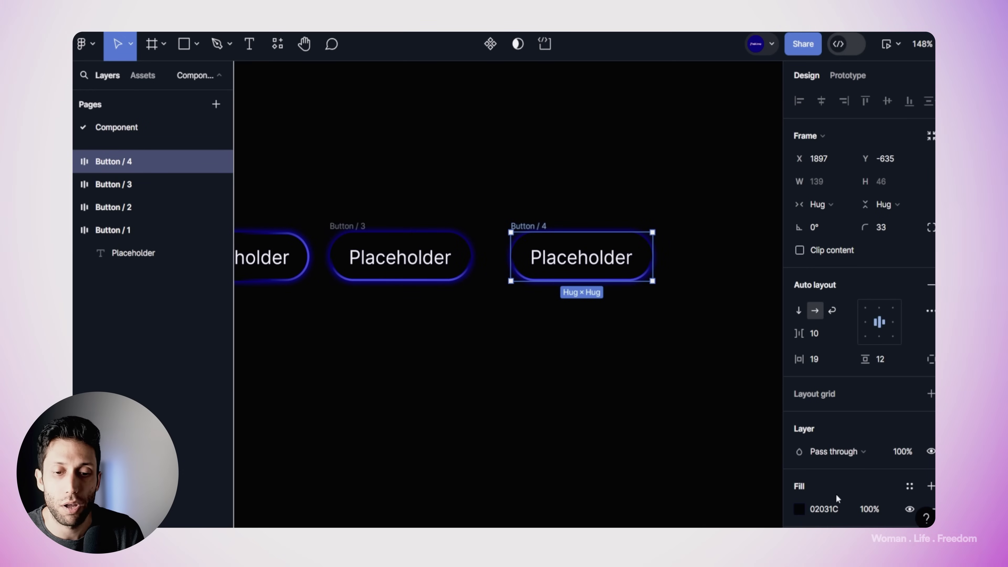
scroll(817, 465, down, 6)
click(791, 335)
drag(582, 281, 511, 257)
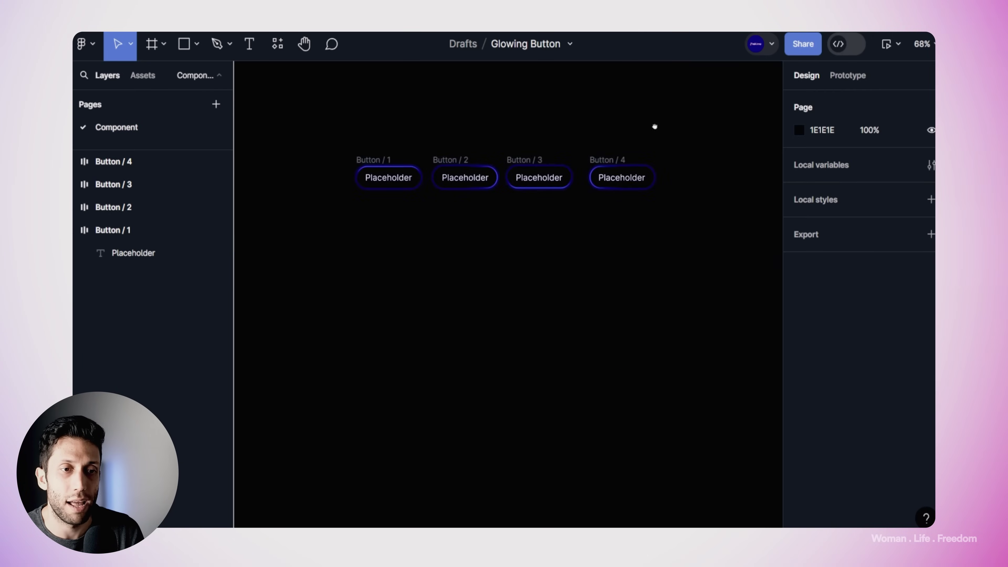
Step: Marquee-select Button / 1 through Button / 4 together
scroll(655, 126, up, 3)
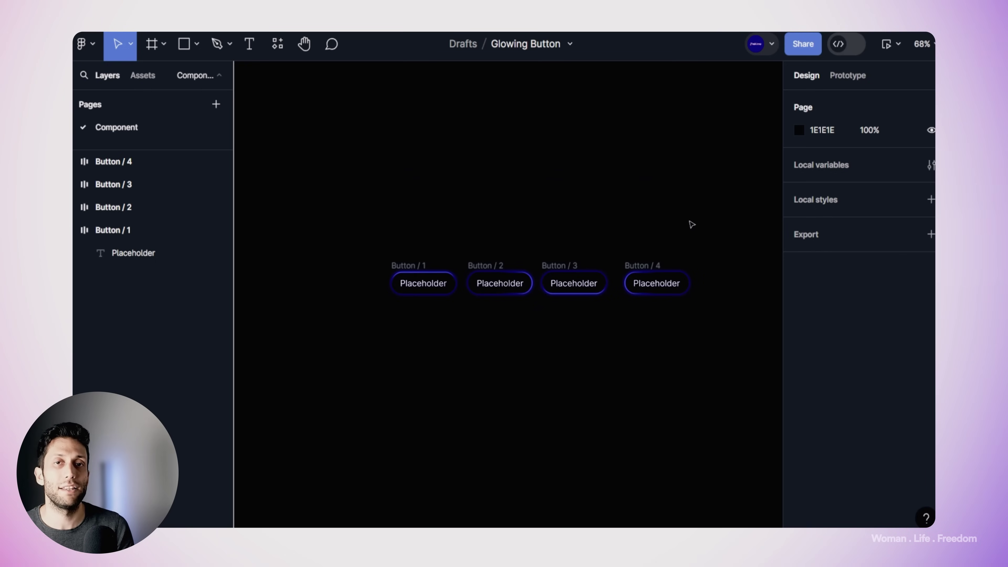
scroll(675, 214, down, 2)
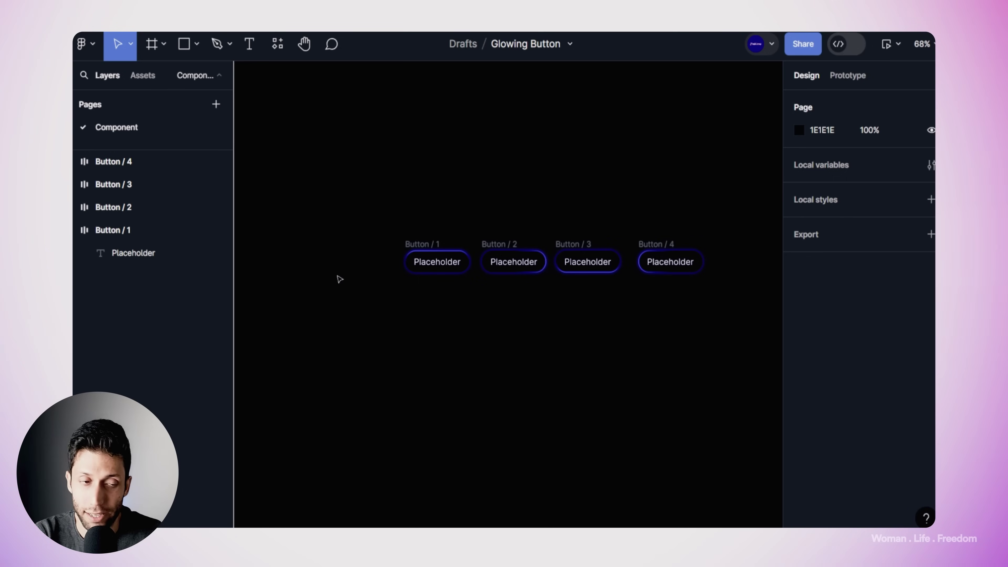
drag(322, 196, 723, 344)
Step: Combine the four buttons into a component set and check each variant's Property 1 value
click(498, 44)
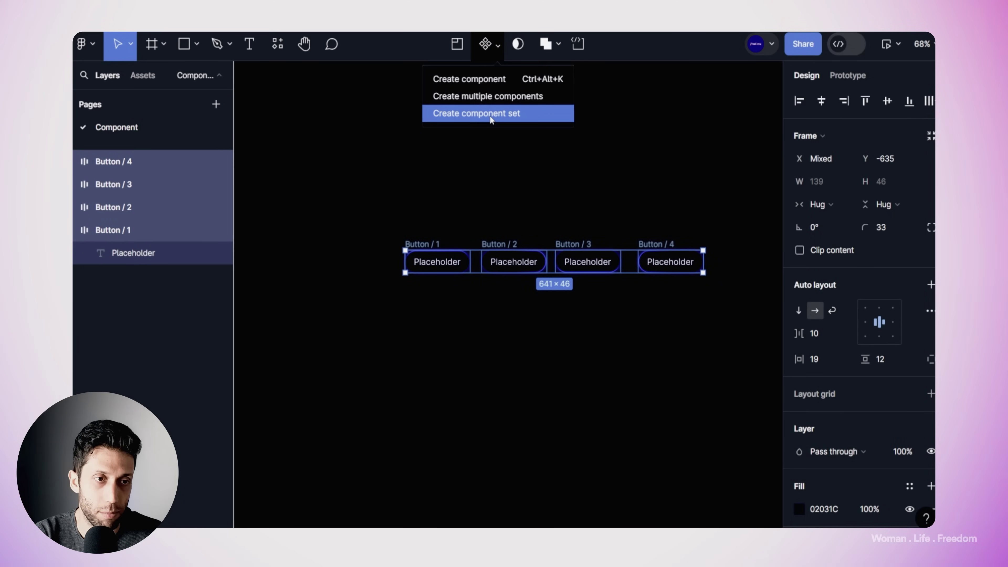
click(491, 119)
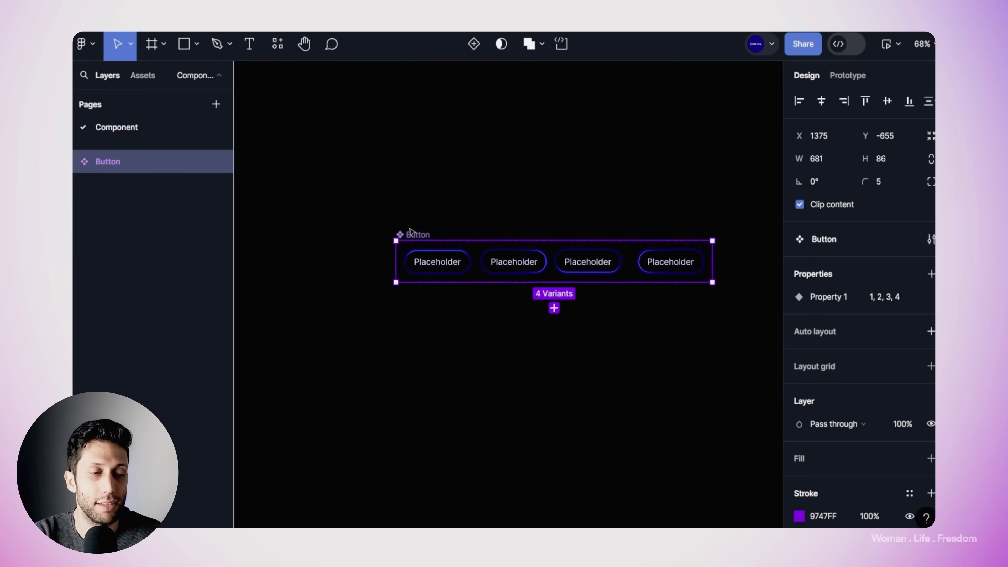
click(431, 267)
click(487, 265)
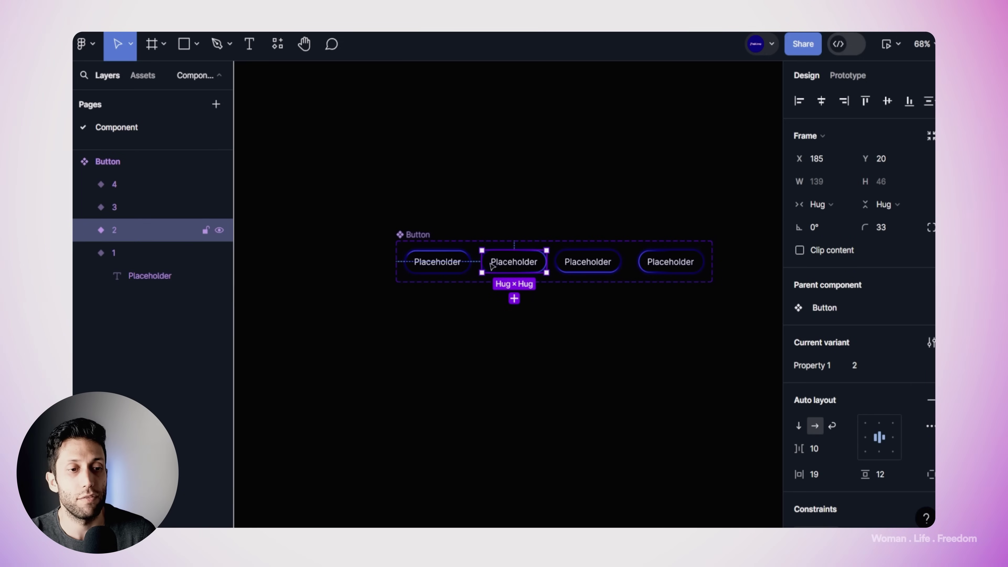
click(443, 260)
click(485, 264)
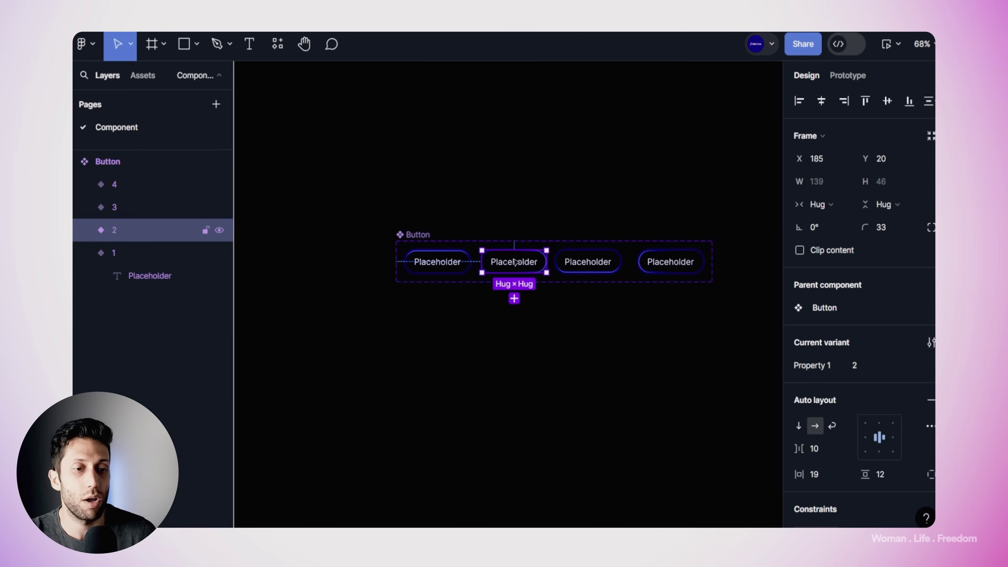
click(603, 263)
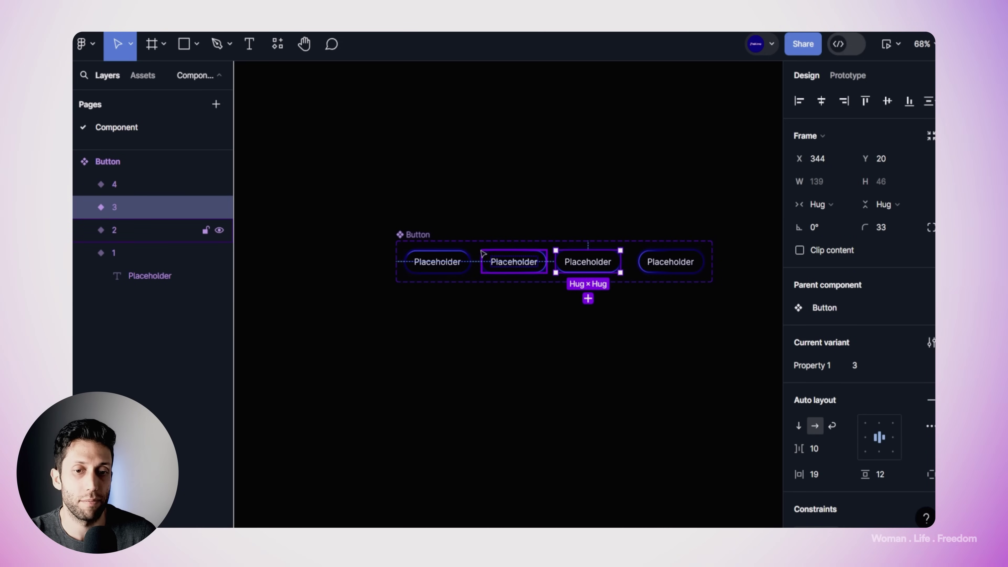
Step: Select the Button component set and begin editing its Property 1 property name
click(489, 302)
click(417, 234)
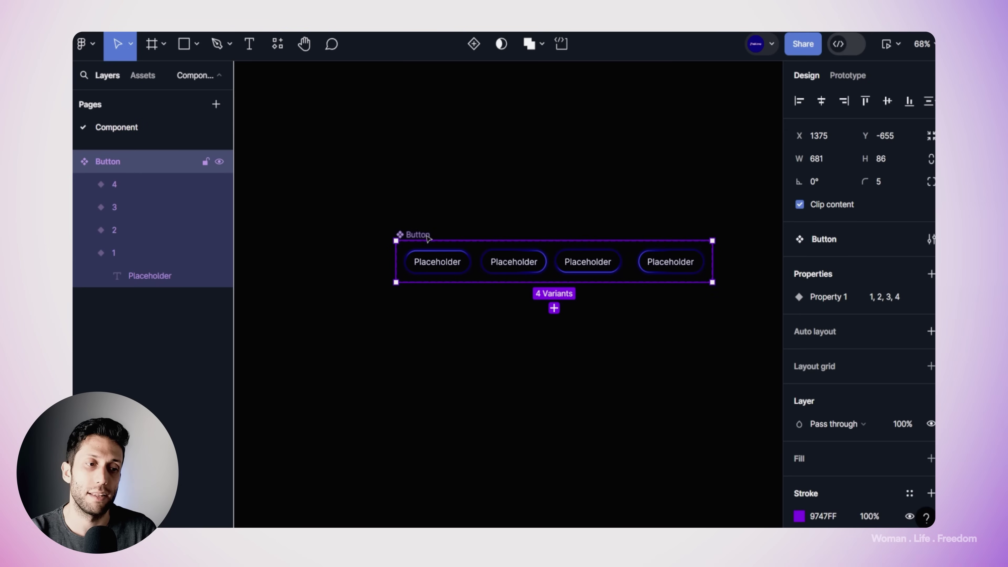
double_click(846, 297)
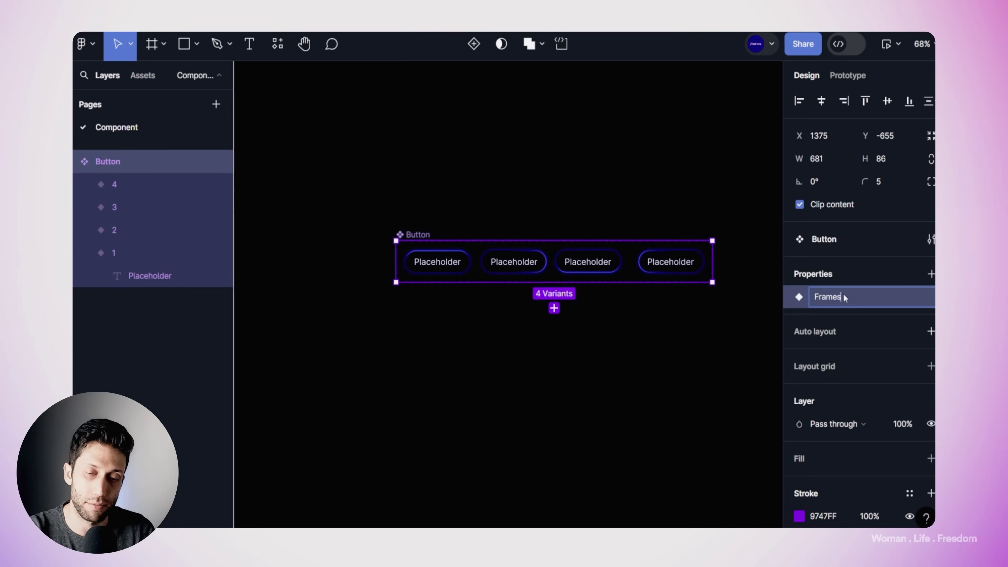
Step: Commit 'Frames' as the Button set's variant property name
click(701, 204)
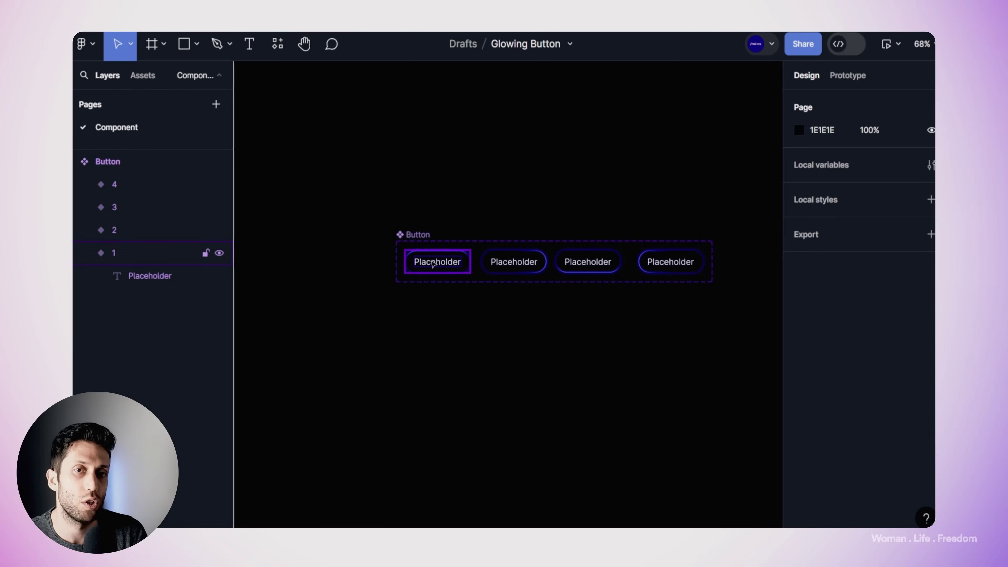
Step: Link variant 1 to variant 2 with an After delay trigger of 1ms and Smart animate
scroll(447, 272, up, 5)
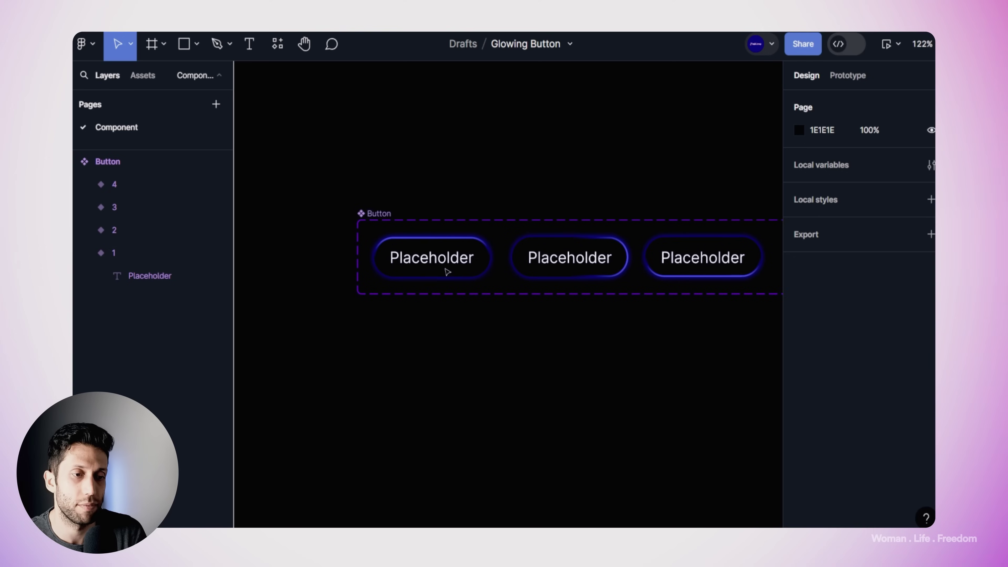
click(450, 248)
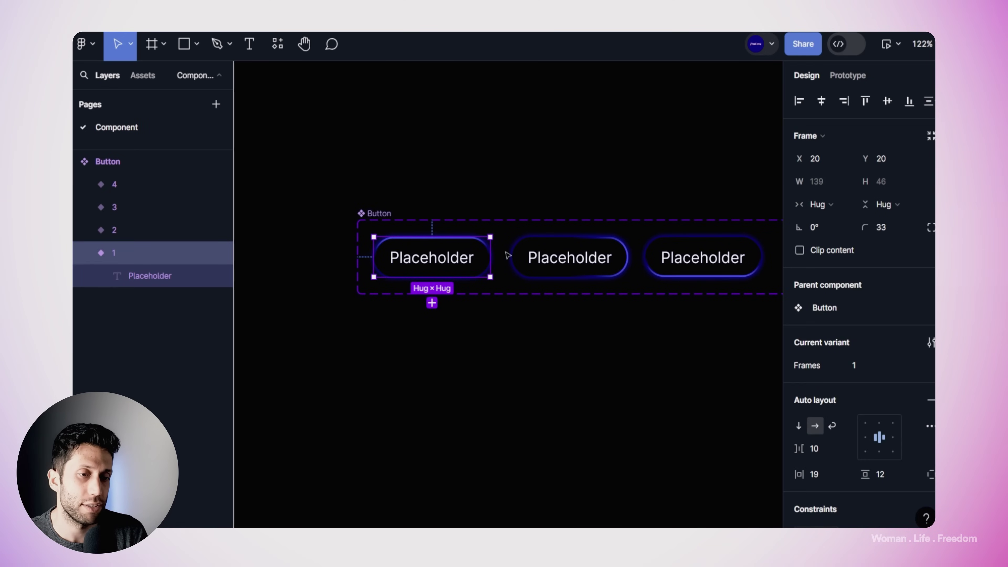
click(861, 76)
mouse_move(494, 261)
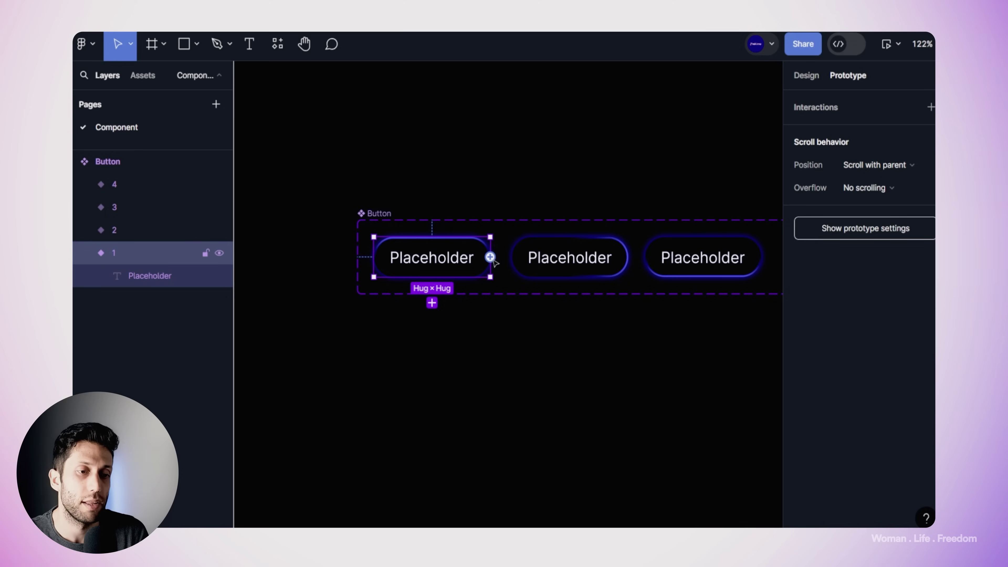
drag(492, 258, 533, 263)
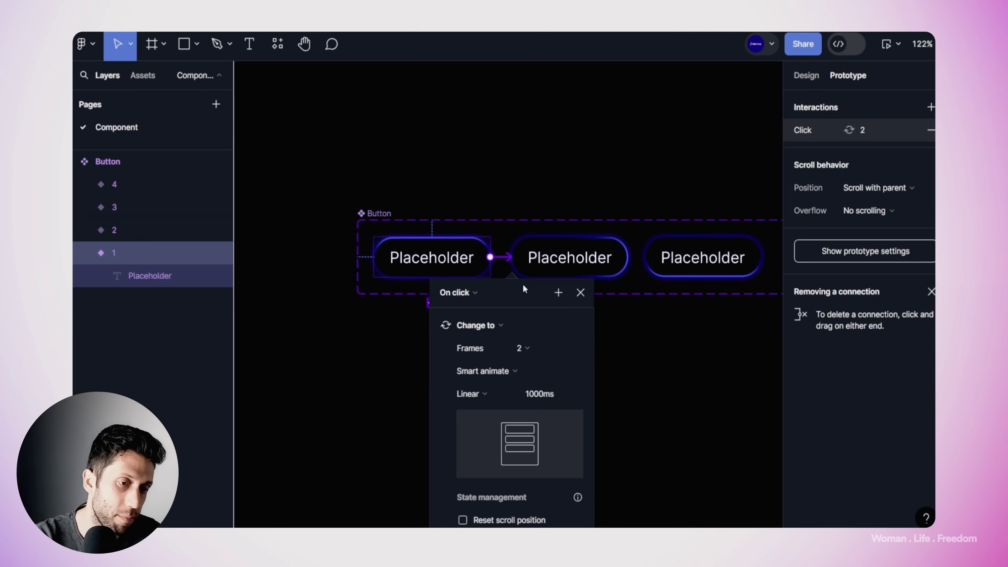
click(472, 294)
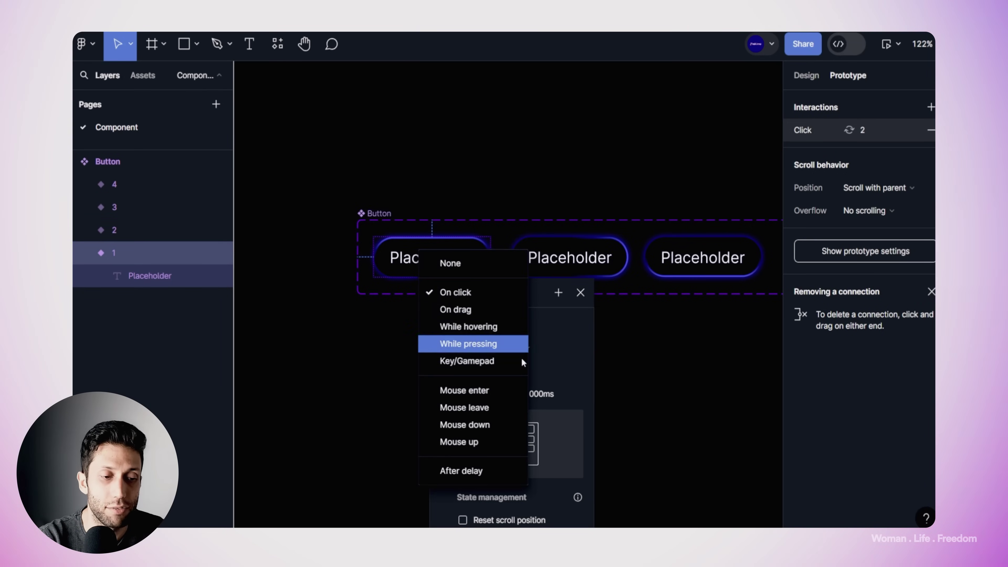
click(482, 472)
click(476, 318)
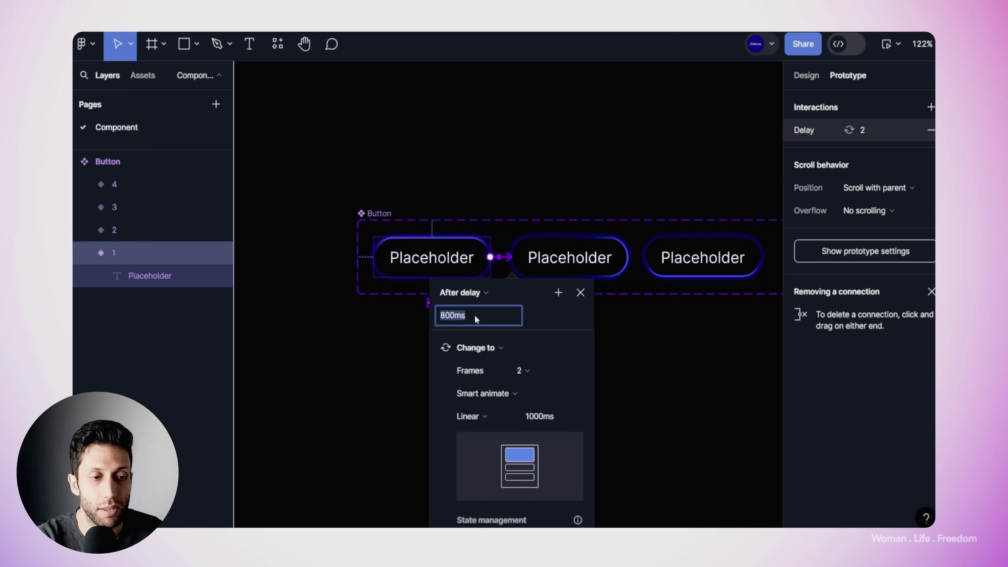
text(1)
key(Return)
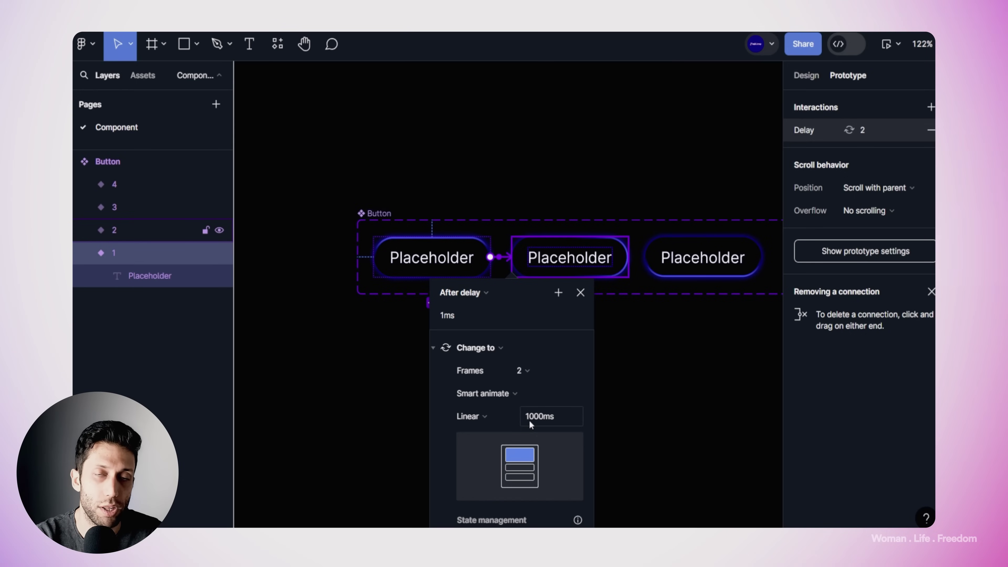
click(497, 397)
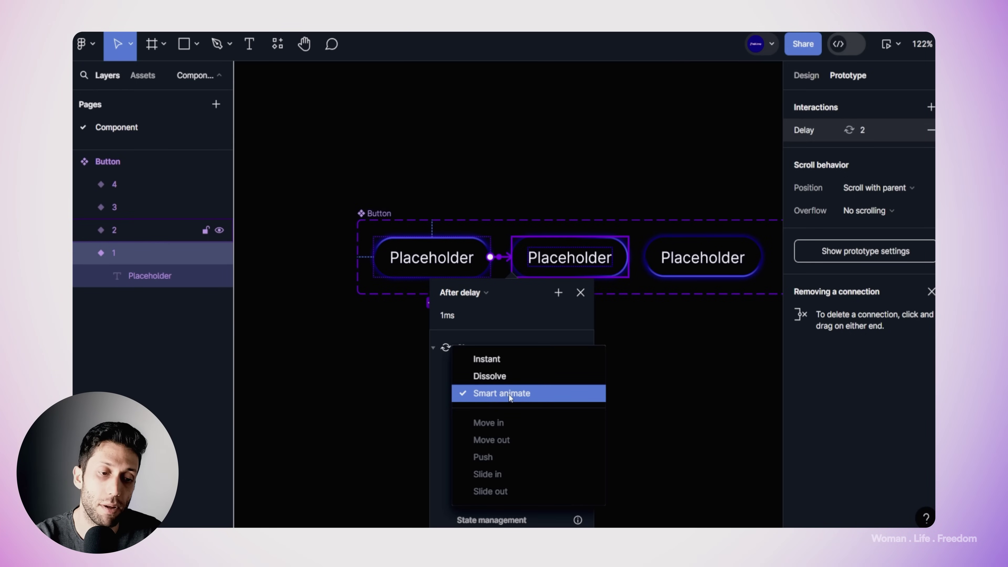
click(507, 394)
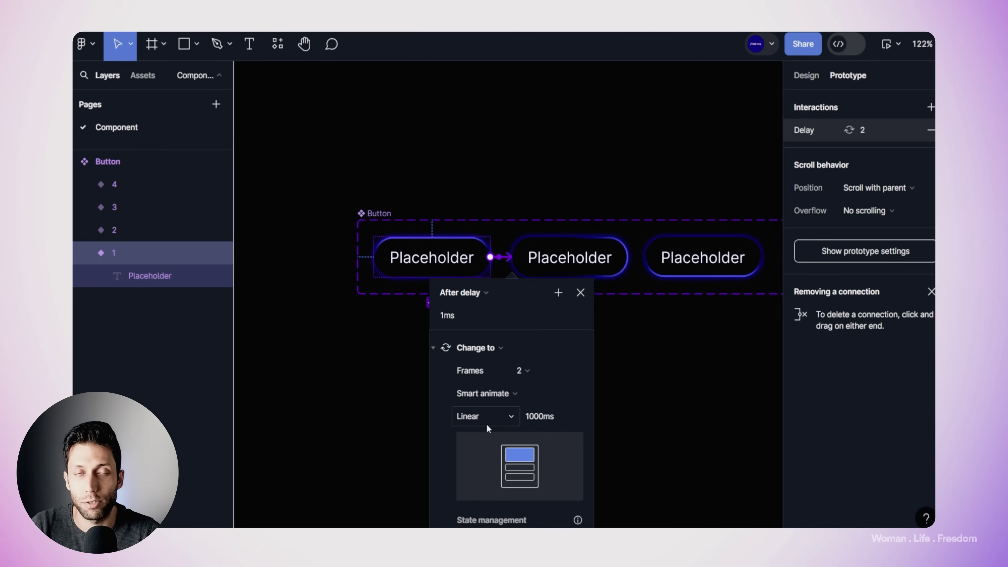
Step: Link variant 2 to variant 3 with an After delay trigger at the minimum delay
click(571, 265)
drag(628, 257, 658, 266)
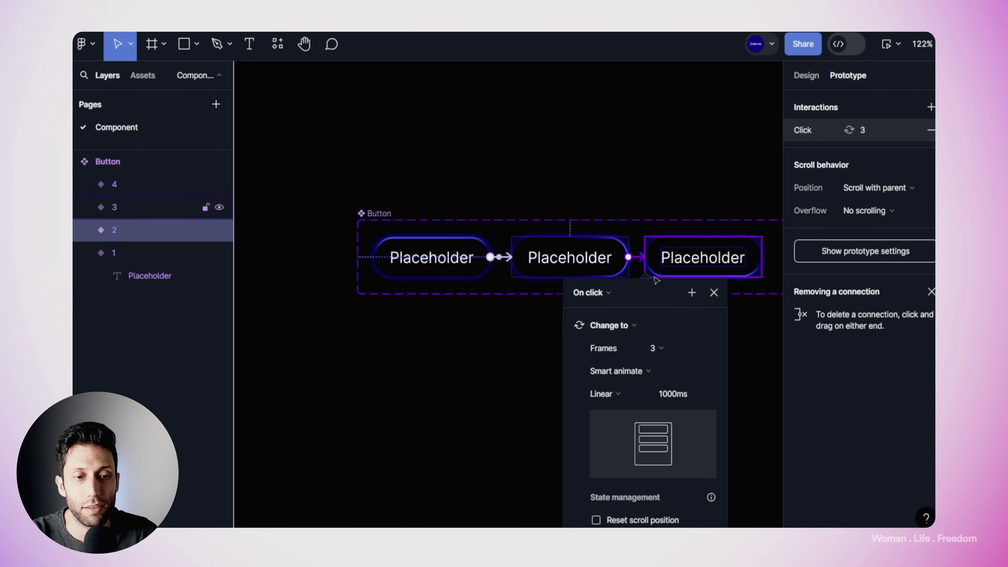
click(612, 291)
click(612, 292)
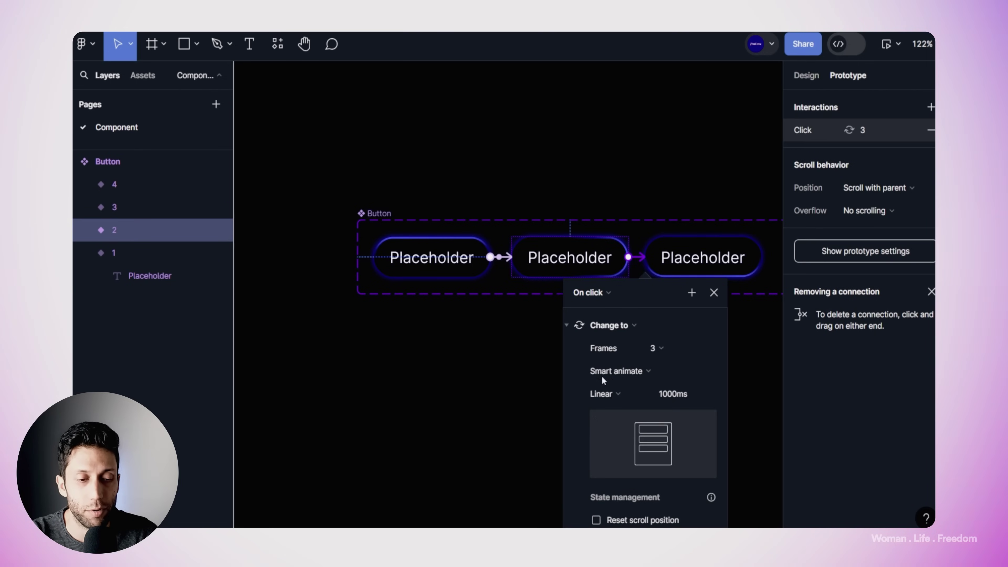
click(605, 293)
click(597, 472)
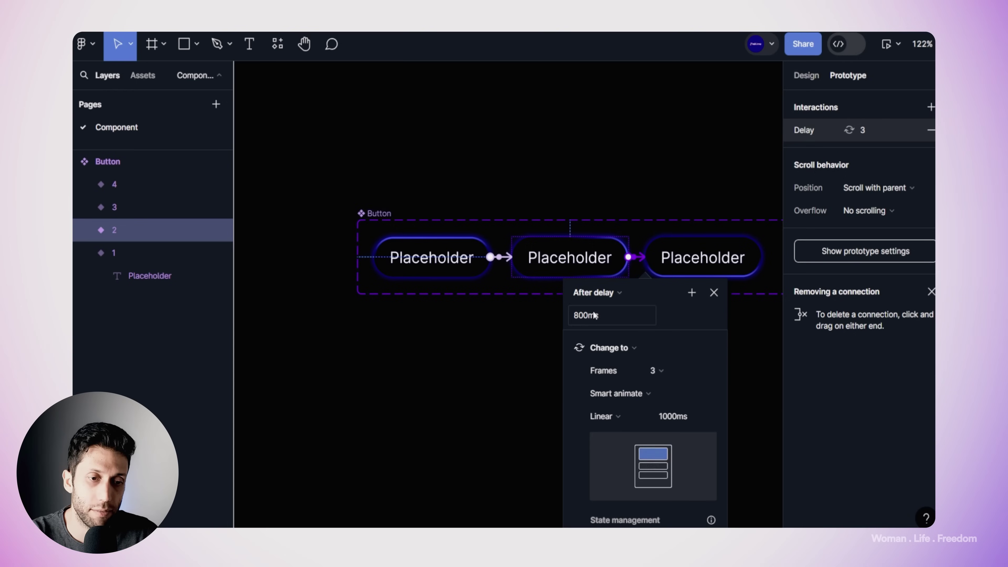
click(606, 315)
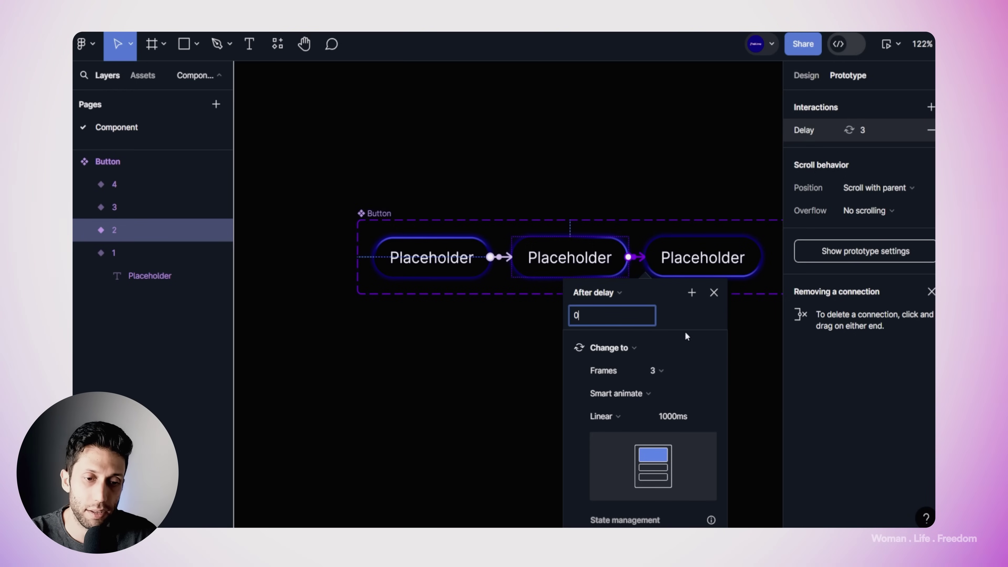
text(0)
key(Return)
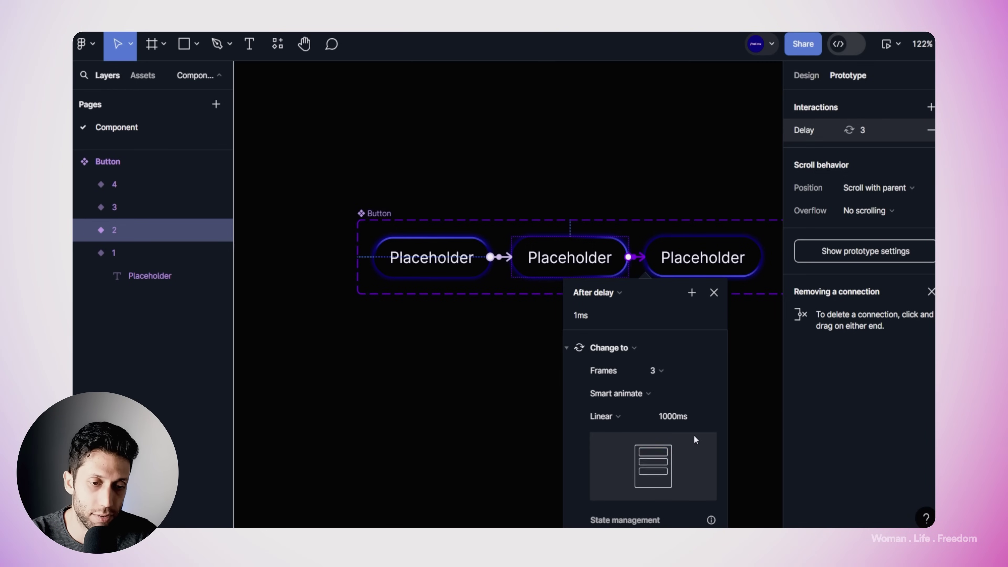
click(714, 293)
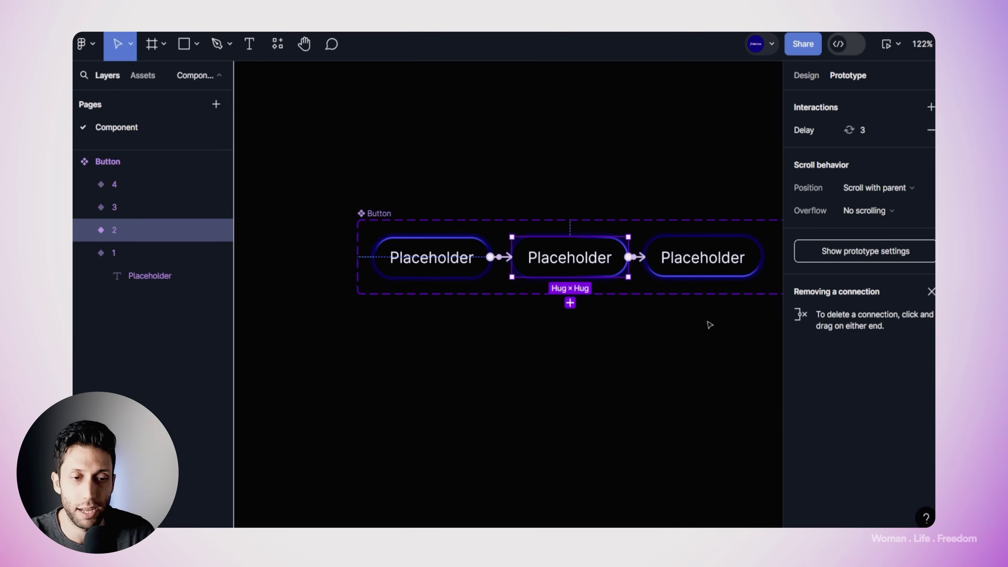
Step: Link variant 3 to variant 4 using Change to with an After delay trigger of 1ms
scroll(710, 315, right, 5)
scroll(710, 314, up, 1)
click(519, 296)
drag(577, 283, 638, 293)
click(603, 351)
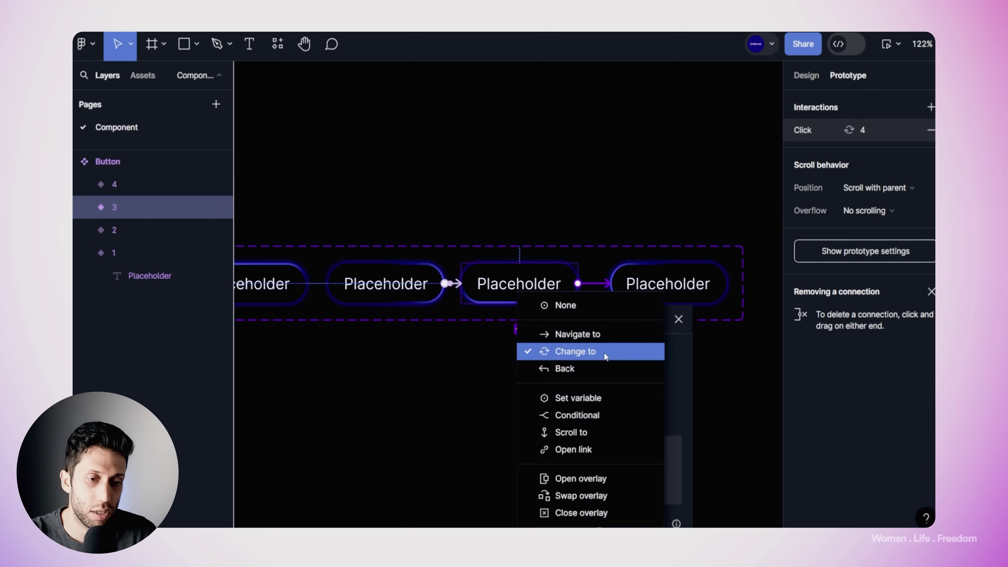
key(Escape)
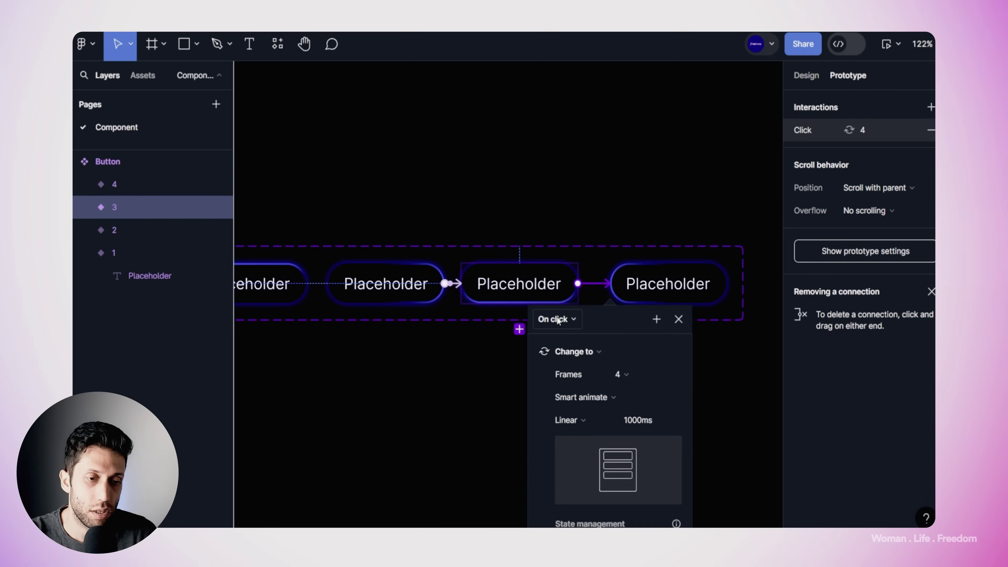
click(558, 321)
click(570, 497)
click(571, 347)
text(1)
click(462, 397)
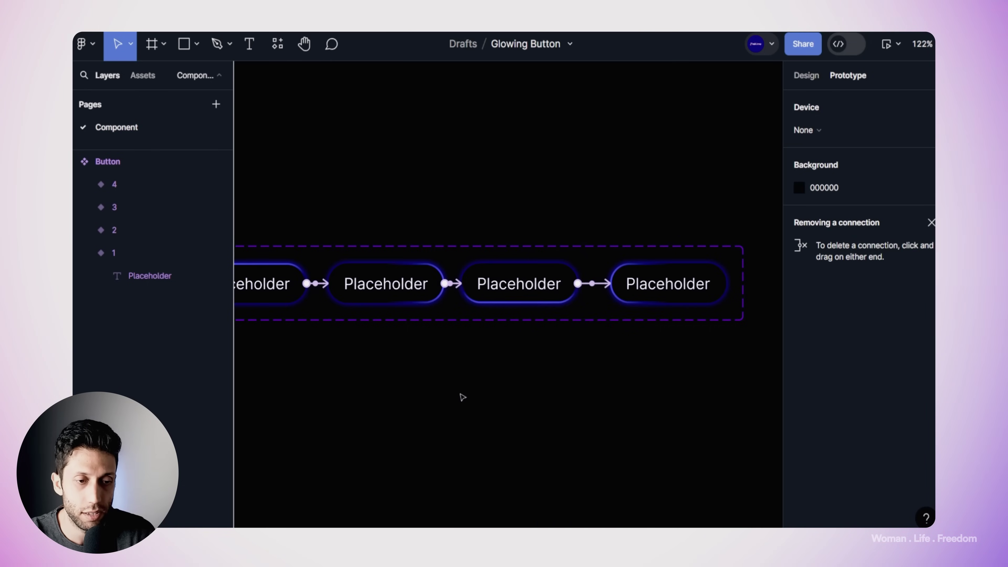
scroll(576, 378, down, 3)
scroll(576, 378, down, 4)
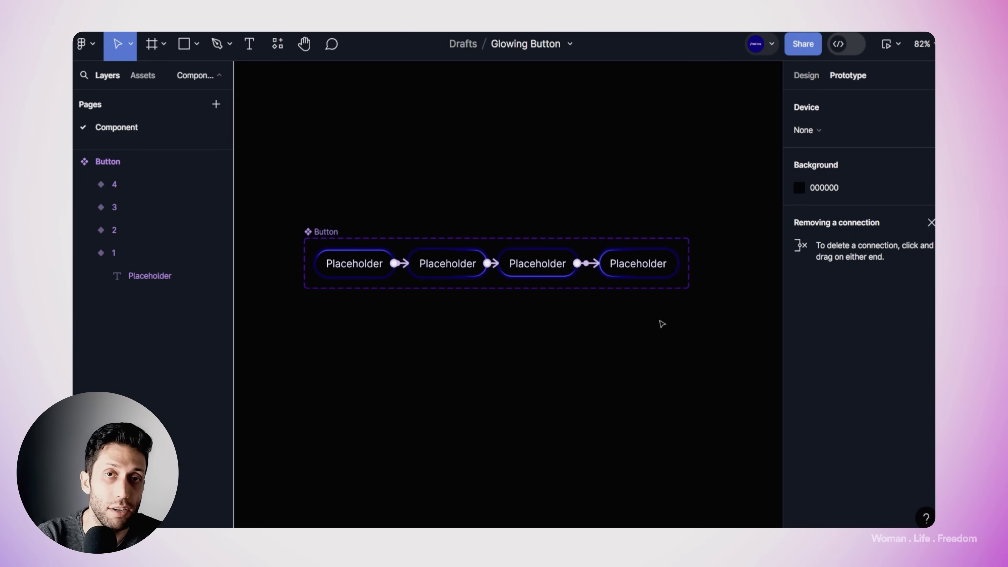
Step: Connect variant 4 back to variant 1 with an After delay trigger at the minimum delay
click(648, 265)
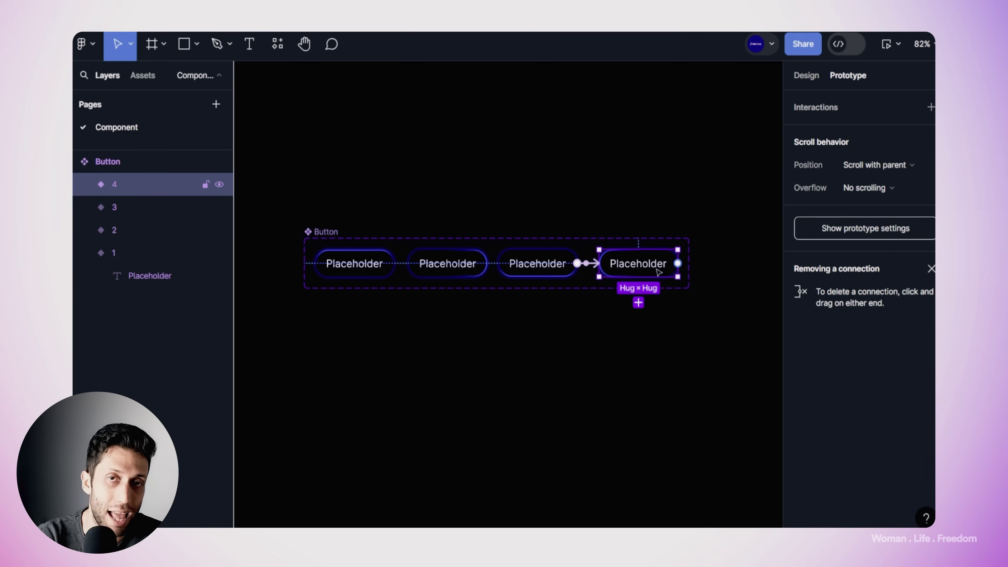
drag(677, 263, 349, 263)
click(349, 298)
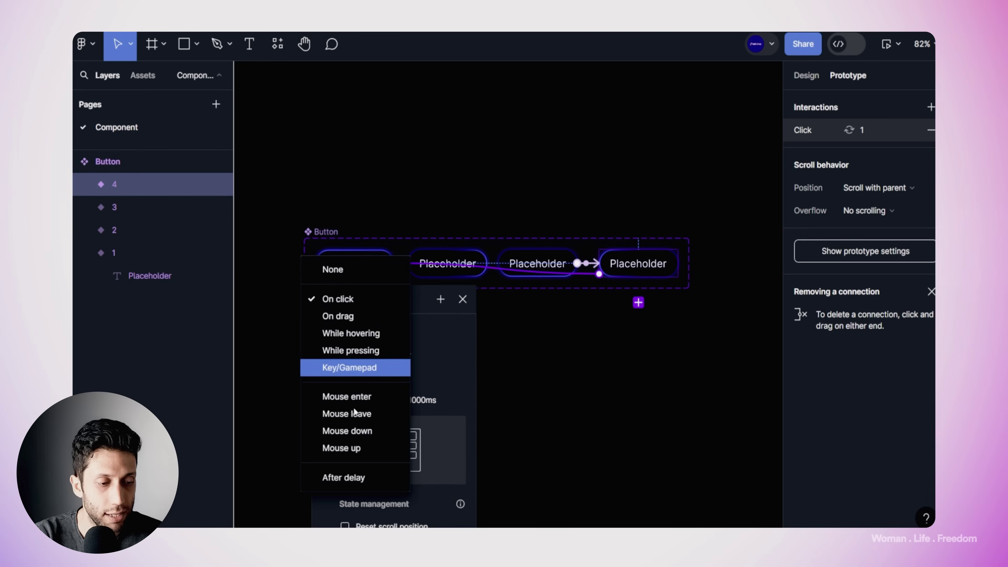
click(343, 478)
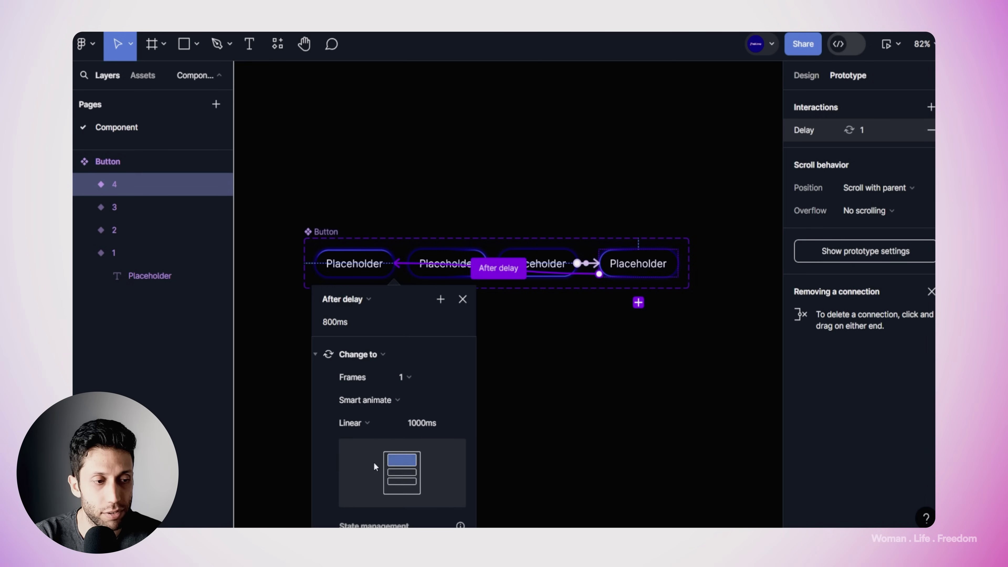
click(341, 323)
text(0)
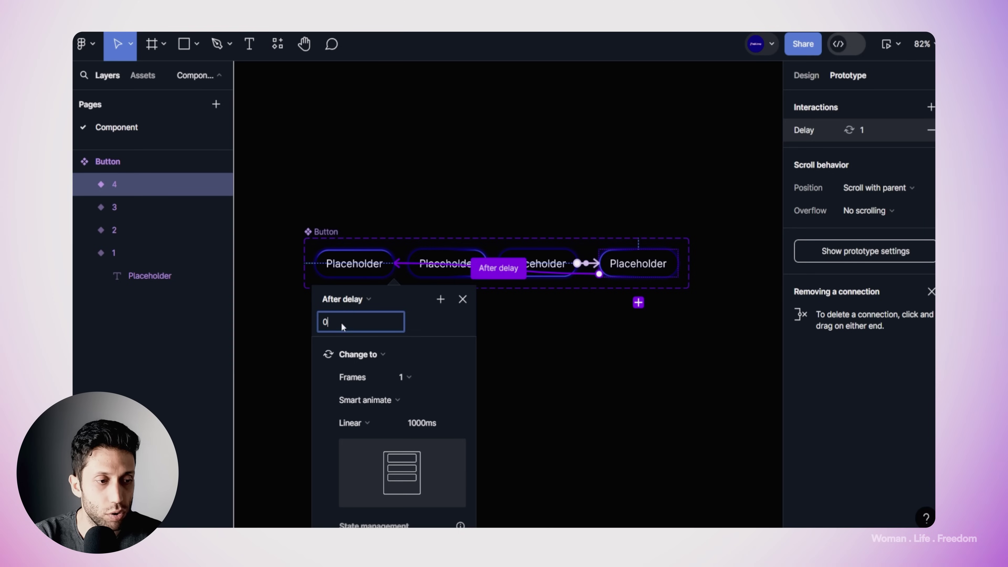
key(Return)
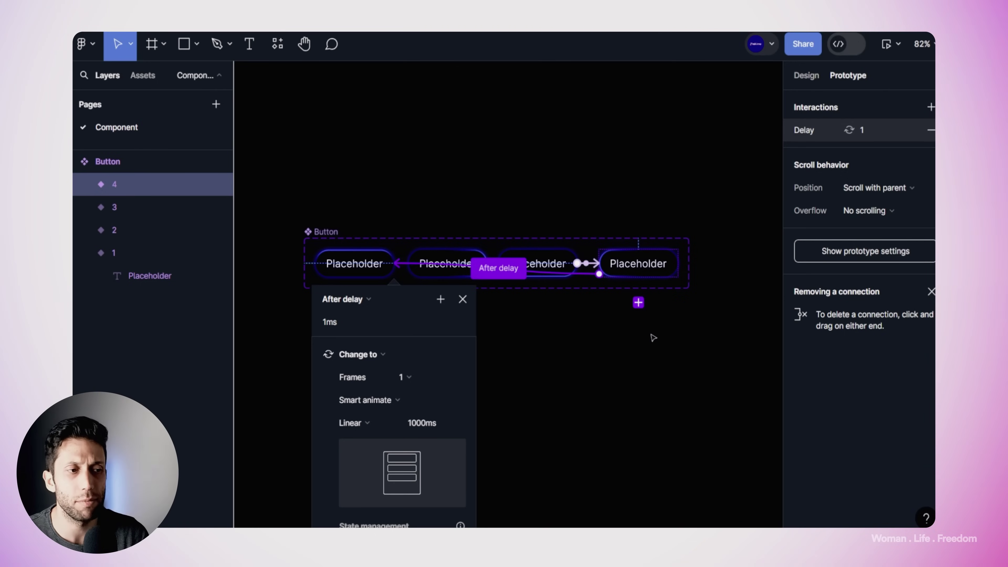
click(587, 171)
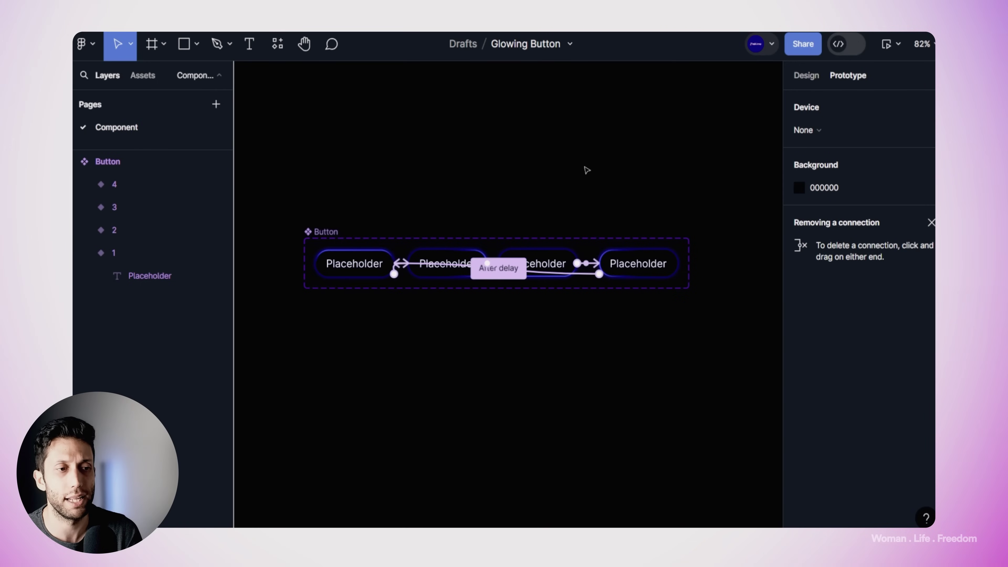
Step: Draw Frame 1 above the component set and fill it pure black (000000)
click(162, 50)
click(161, 49)
click(162, 50)
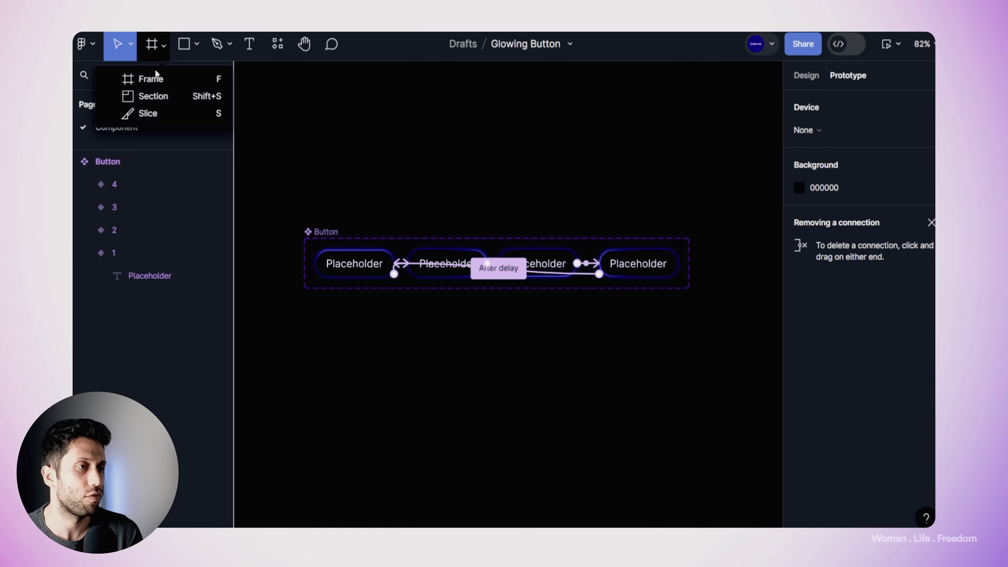
click(150, 79)
drag(287, 89, 689, 219)
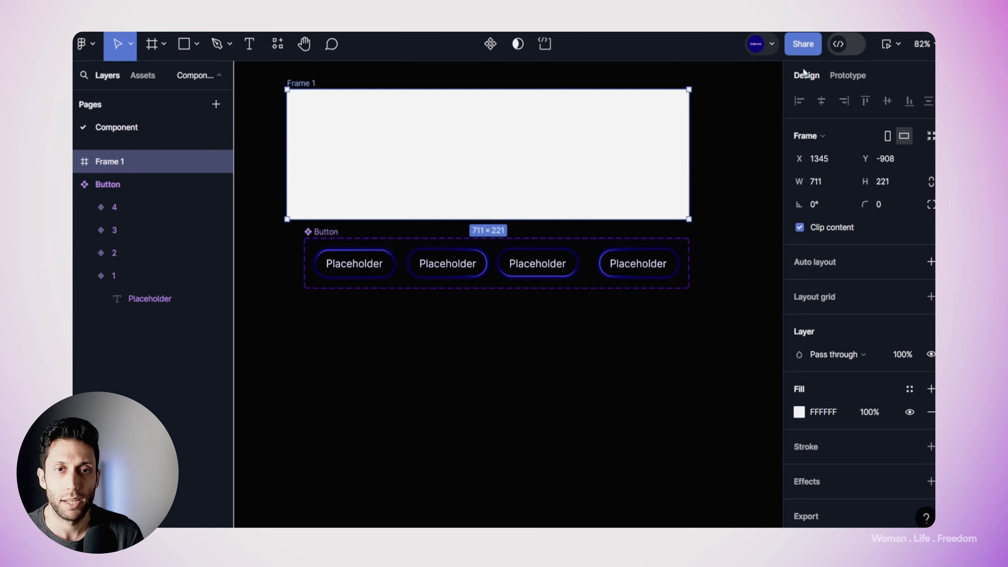
click(798, 412)
click(688, 250)
drag(689, 255, 619, 344)
click(722, 361)
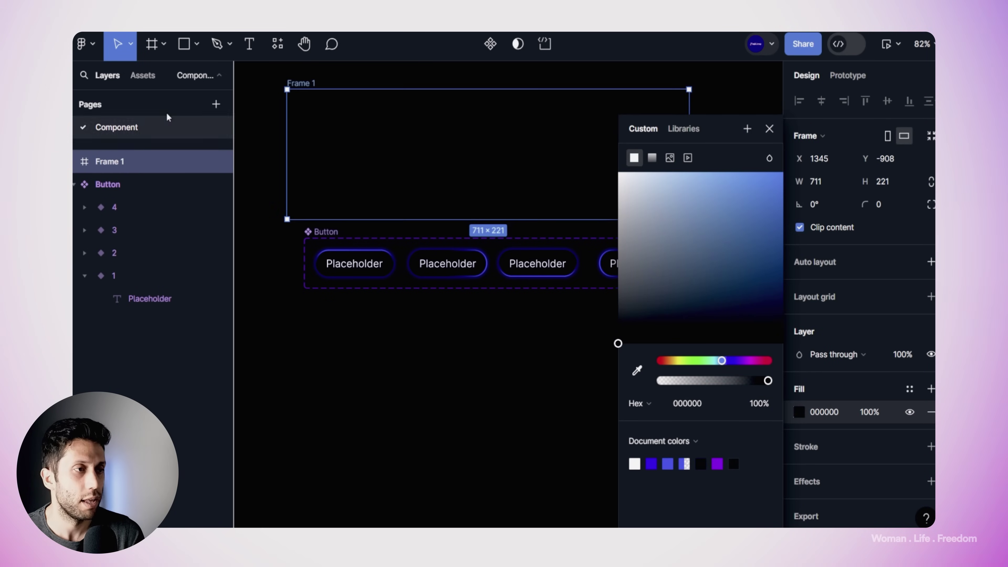
Step: Place a Button instance from Assets inside Frame 1 and select the frame
click(149, 83)
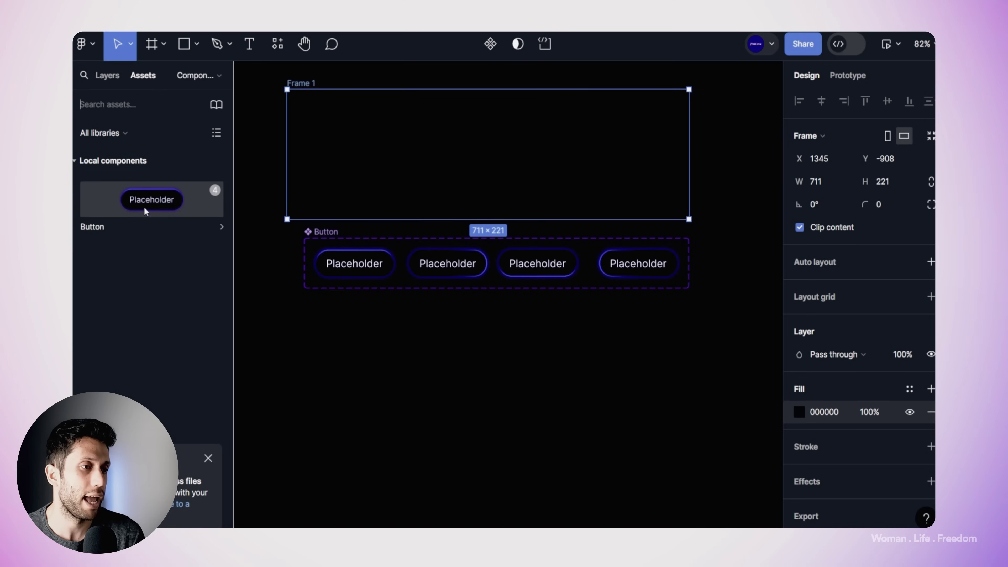
drag(144, 205, 482, 171)
scroll(416, 174, up, 3)
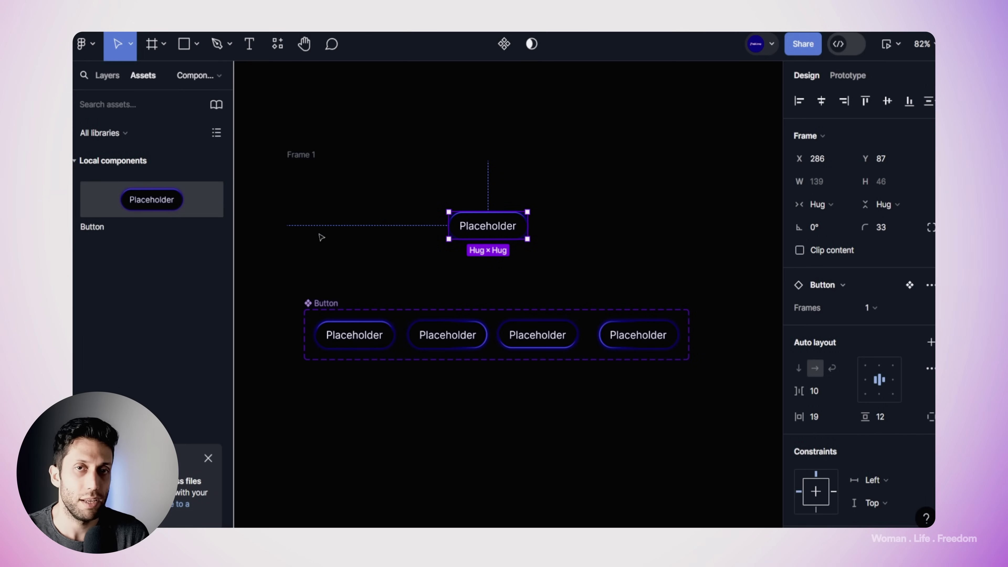
click(311, 161)
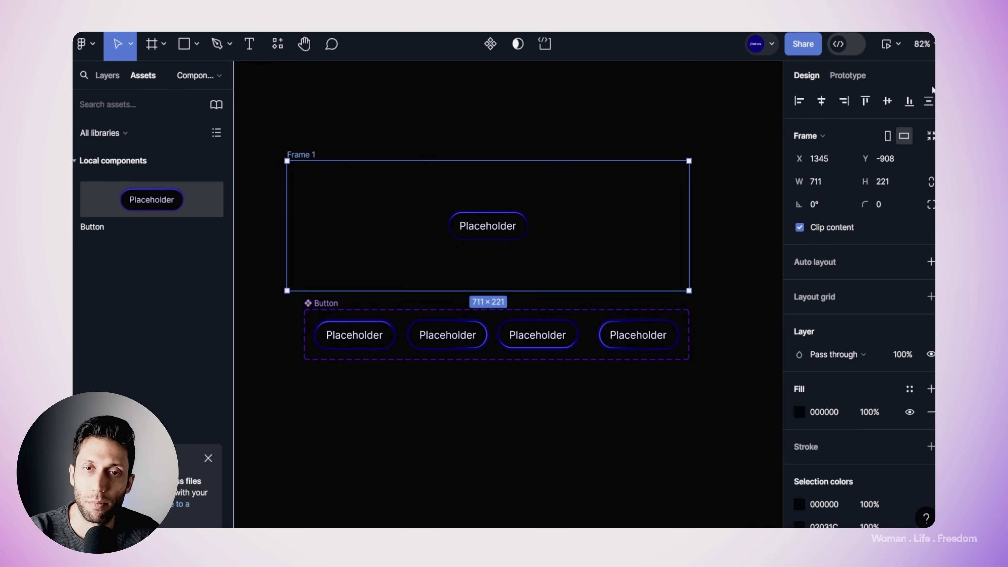
click(888, 45)
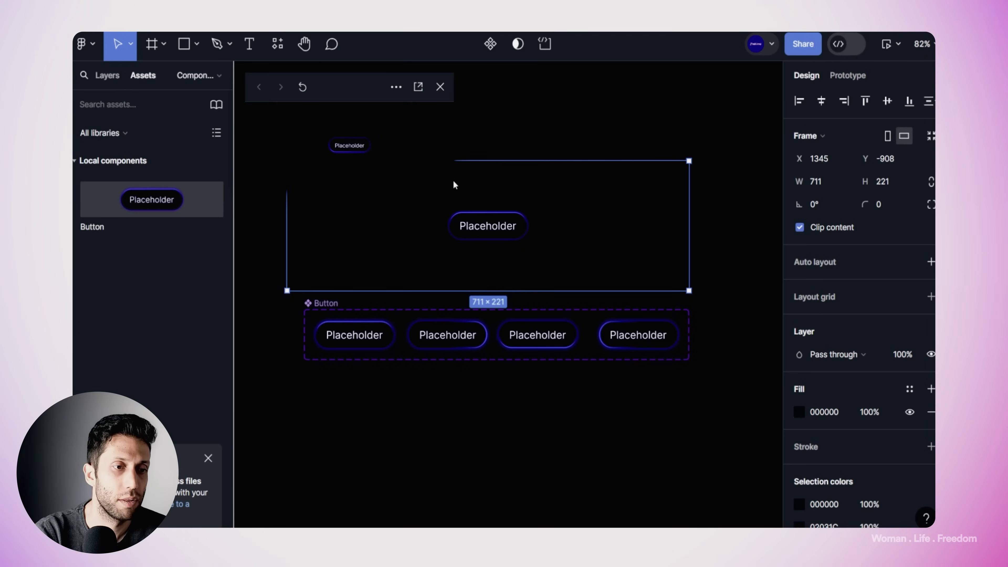
click(462, 163)
drag(452, 128, 726, 171)
drag(507, 190, 514, 270)
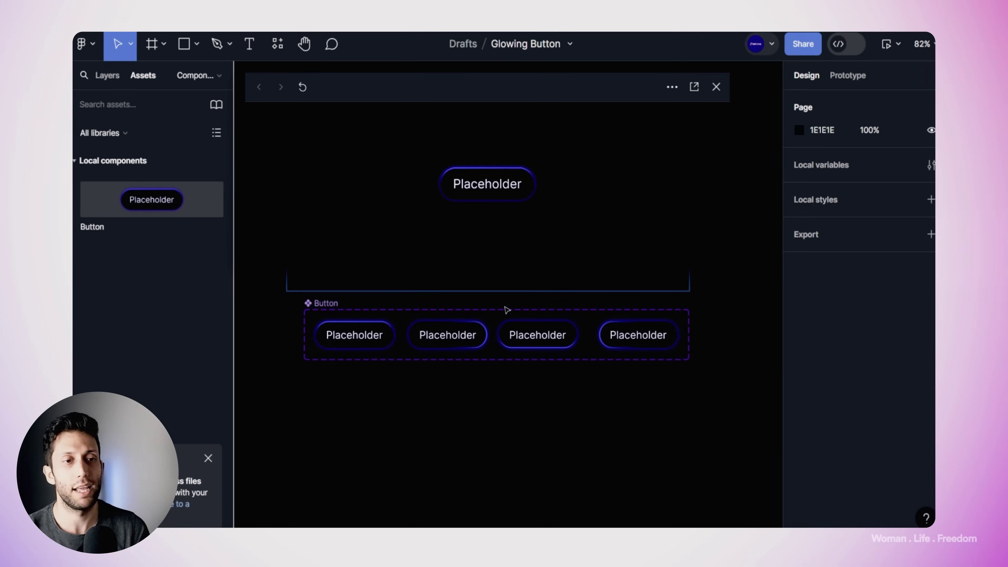
key(Escape)
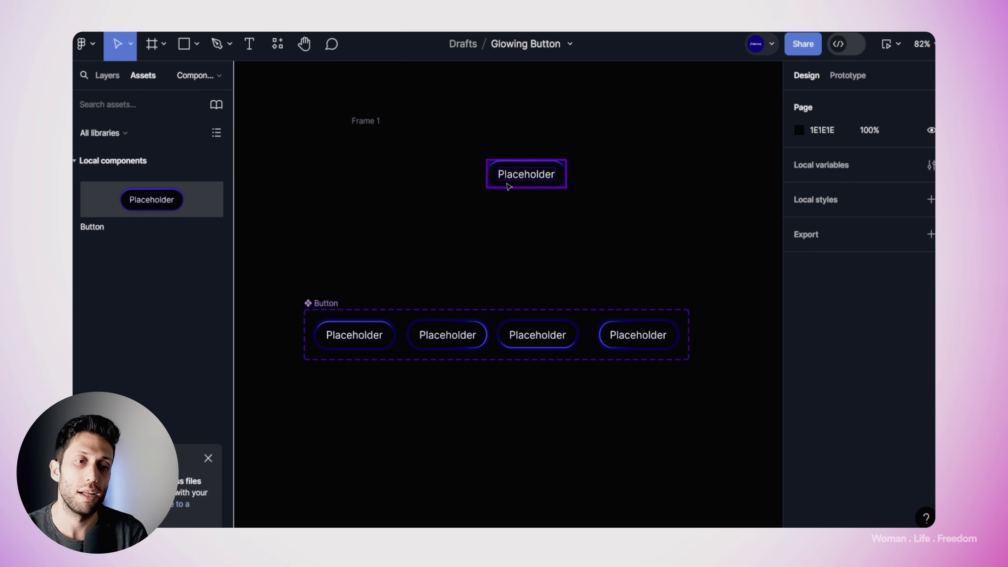
Step: Duplicate the Placeholder button beside it and relabel the copy 'Hello'
drag(509, 175, 544, 176)
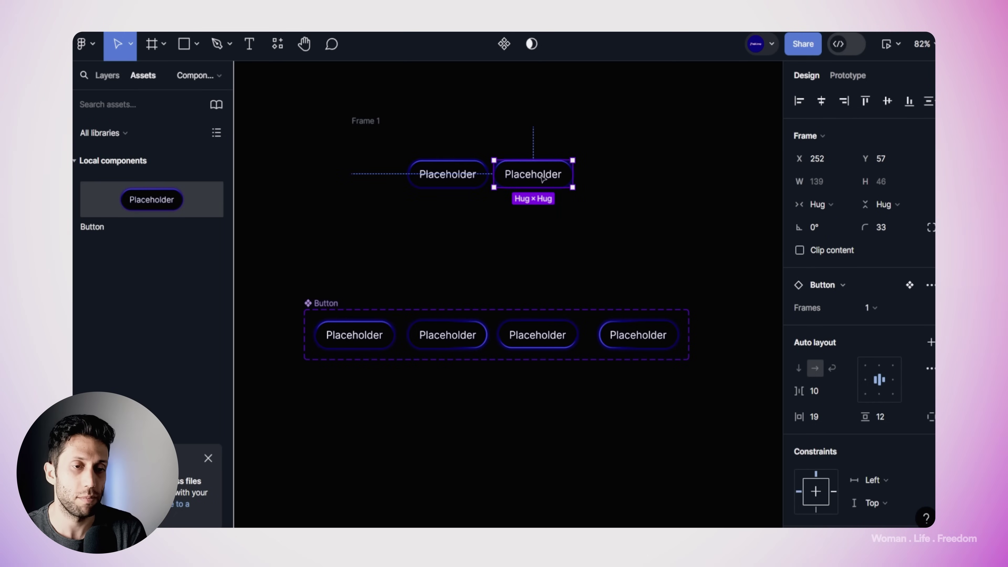
double_click(542, 179)
double_click(543, 177)
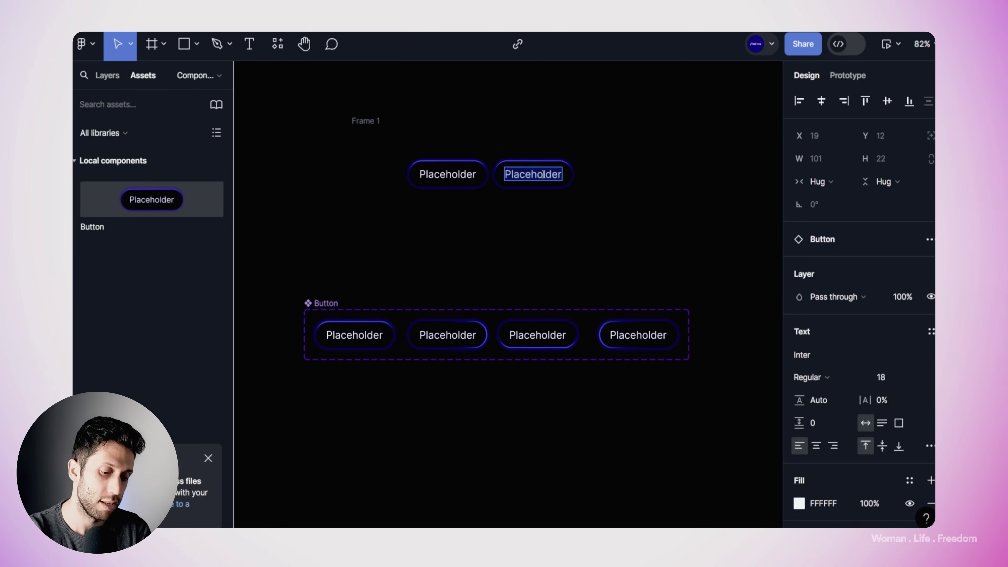
text(He)
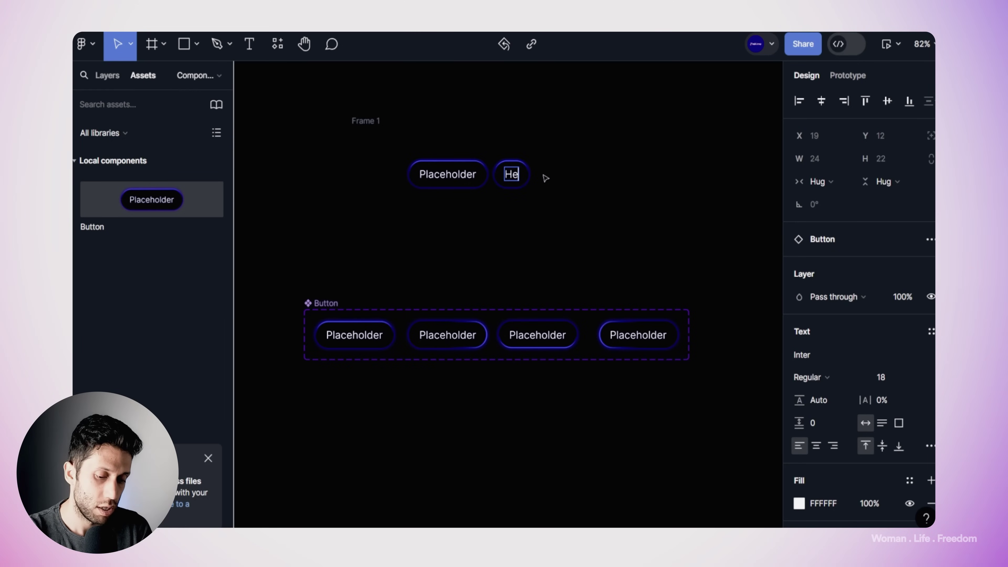
text(llo)
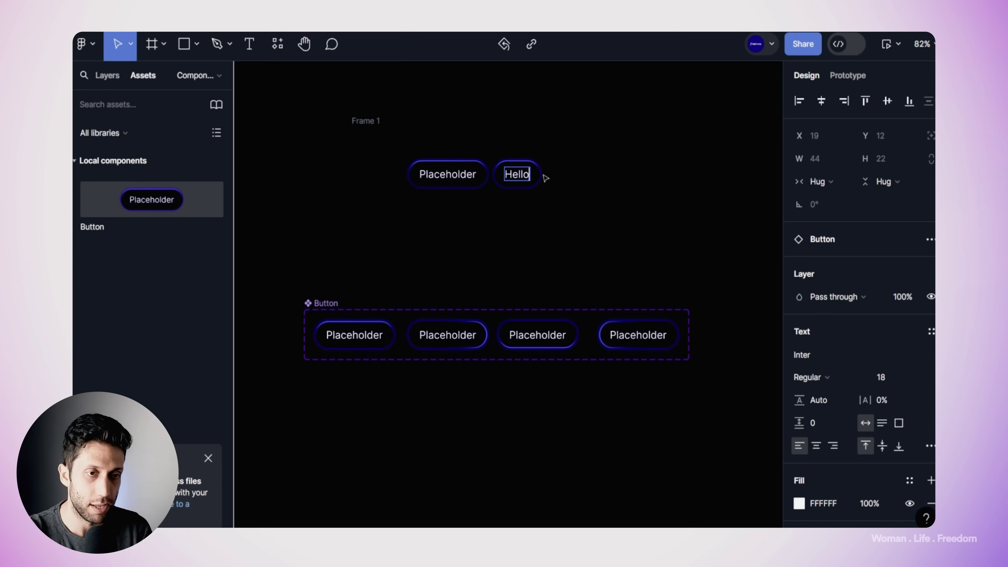
key(Escape)
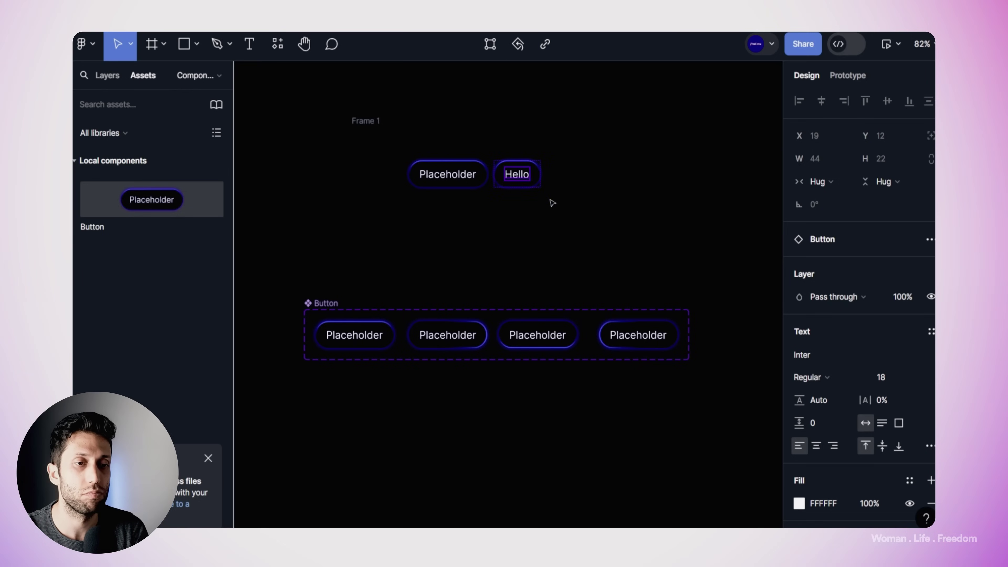
Step: Add a third copy labelled 'Welcome home', then preview Frame 1 as a prototype
drag(533, 175, 572, 180)
key(Delete)
click(536, 174)
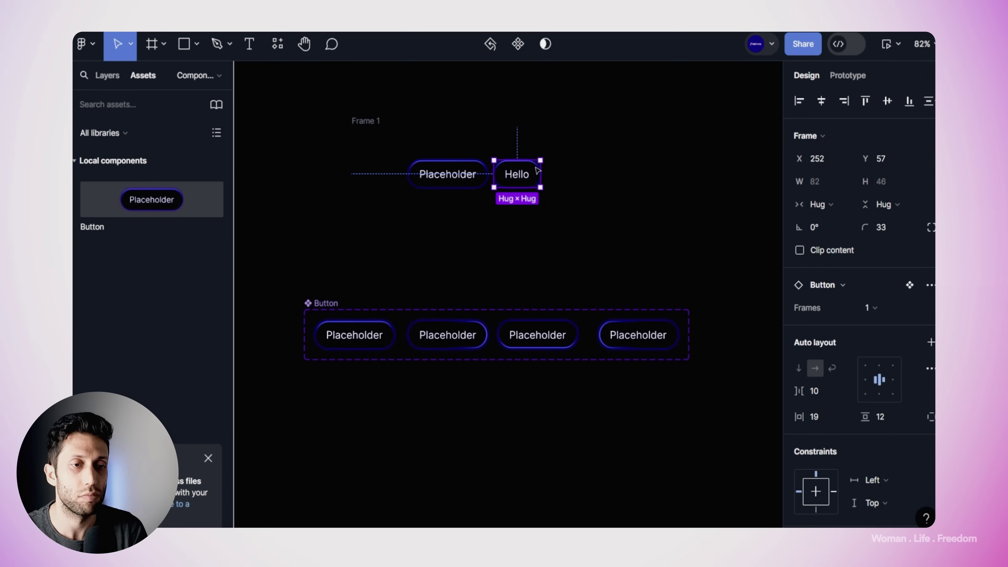
drag(548, 171, 583, 171)
double_click(563, 171)
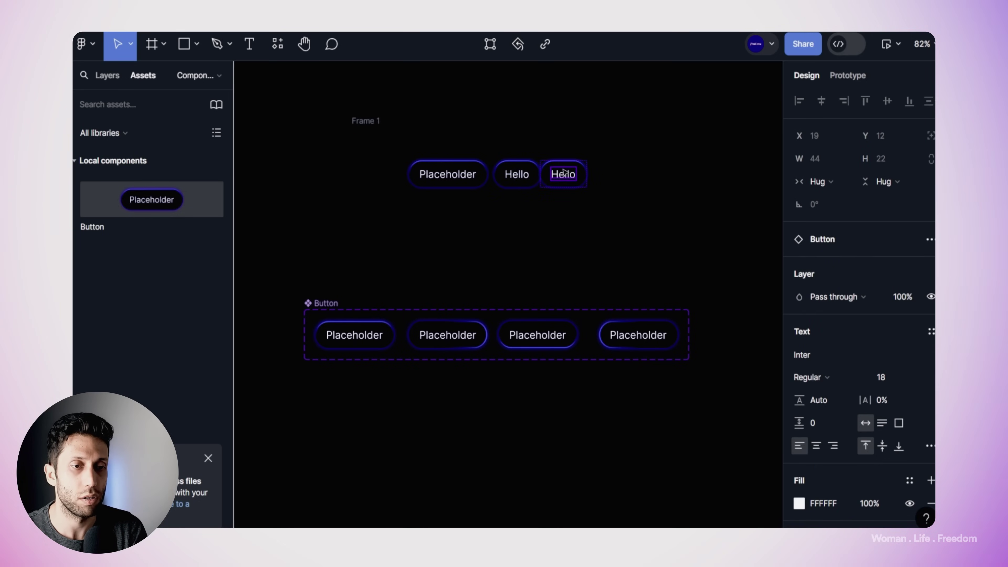
double_click(563, 170)
text(Welcome home)
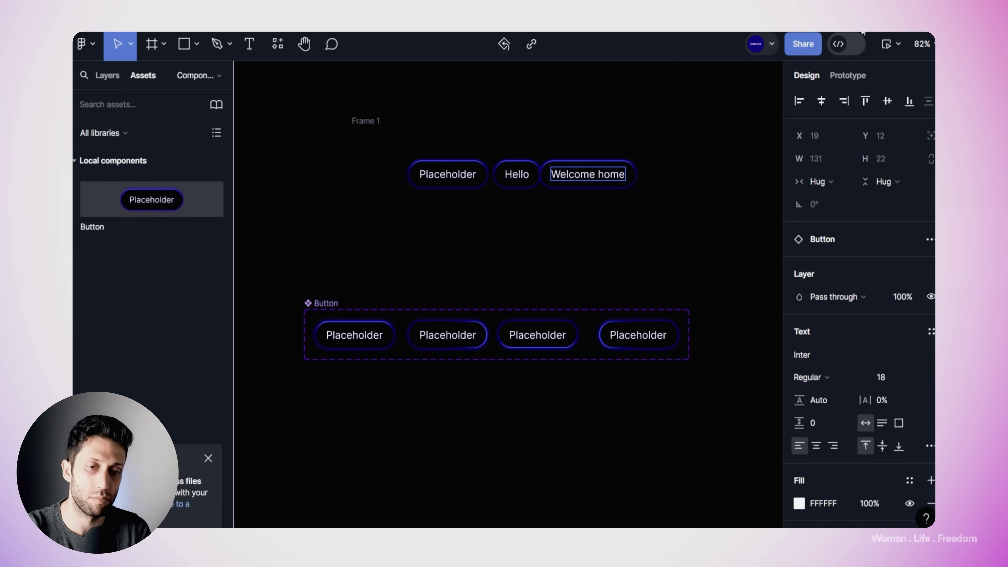
click(387, 128)
click(396, 121)
click(886, 43)
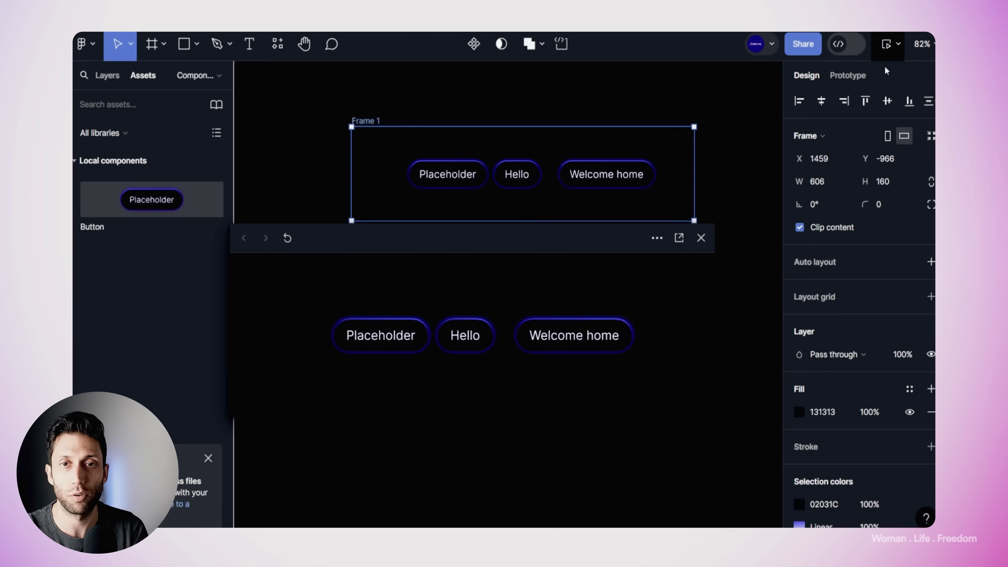